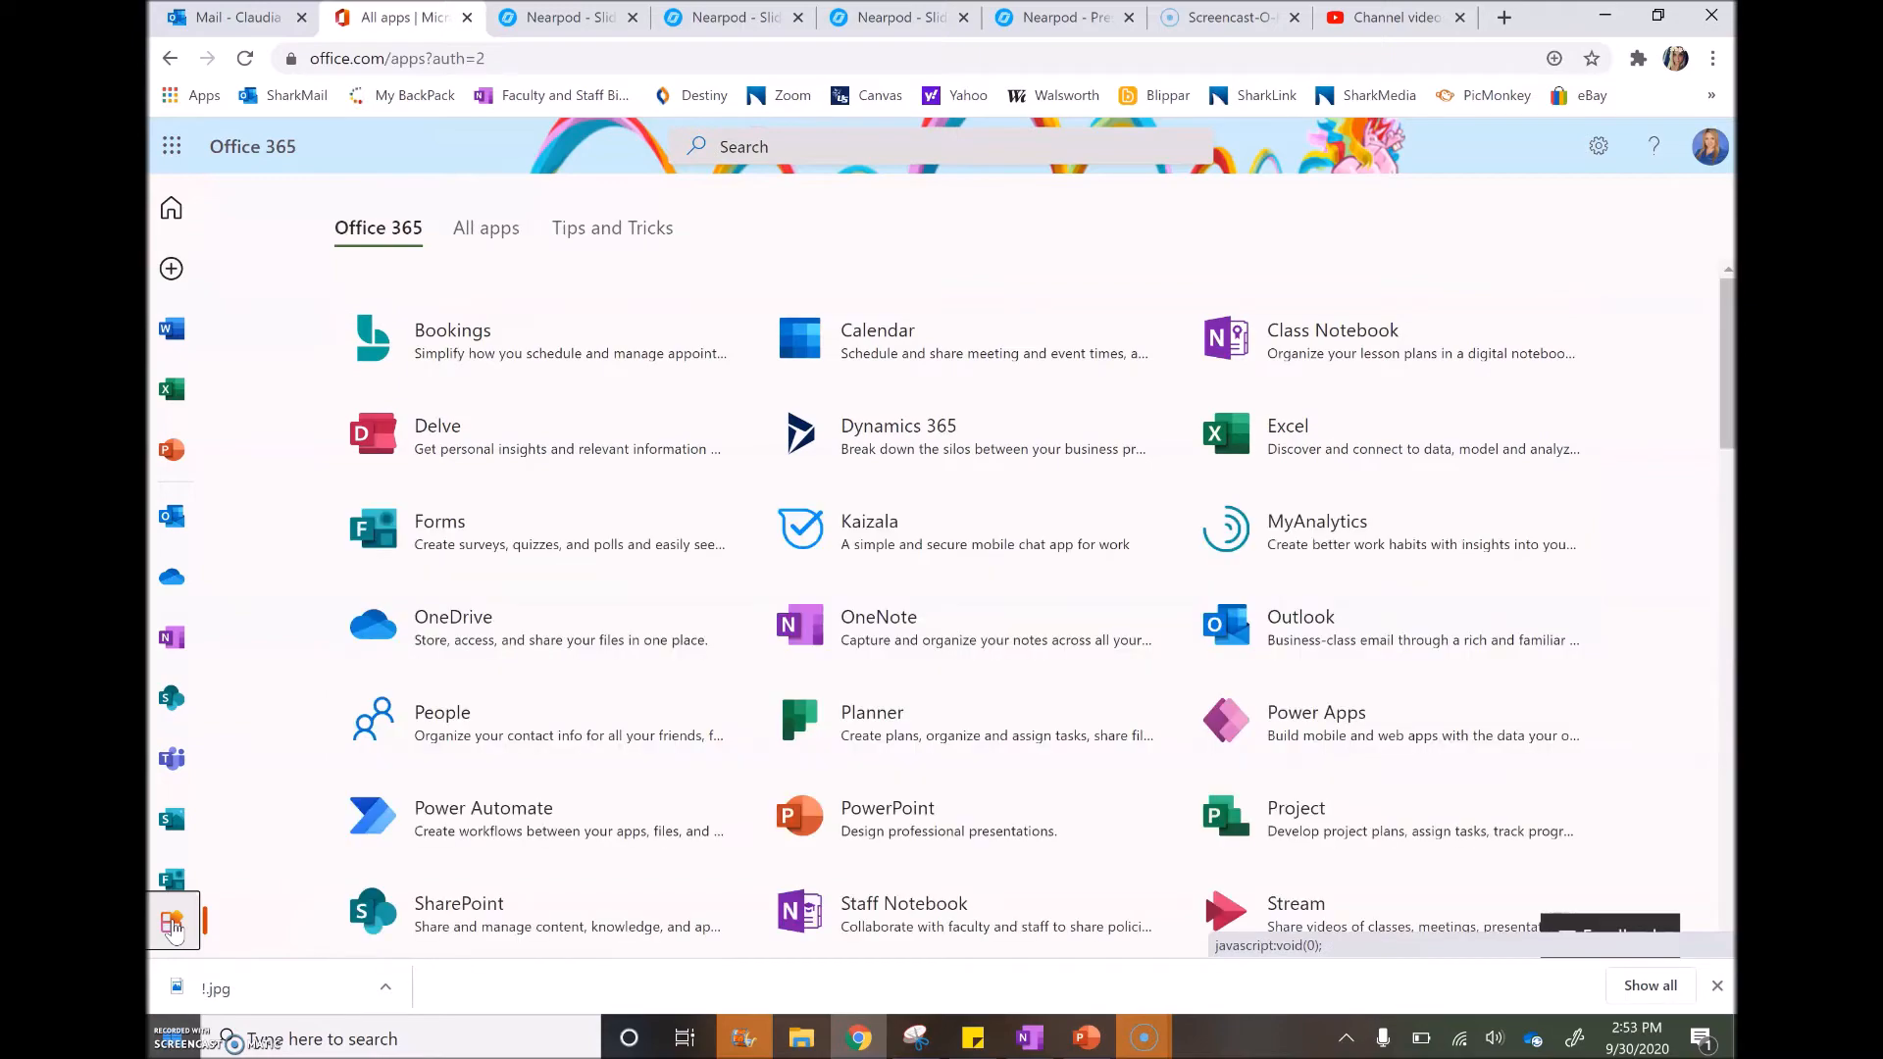
Open the Class Notebook tile in a new browser tab, then switch back to the Outlook mail tab
scroll(1542, 538, down, 3)
scroll(1542, 538, up, 1)
scroll(1542, 537, down, 2)
scroll(1541, 538, up, 4)
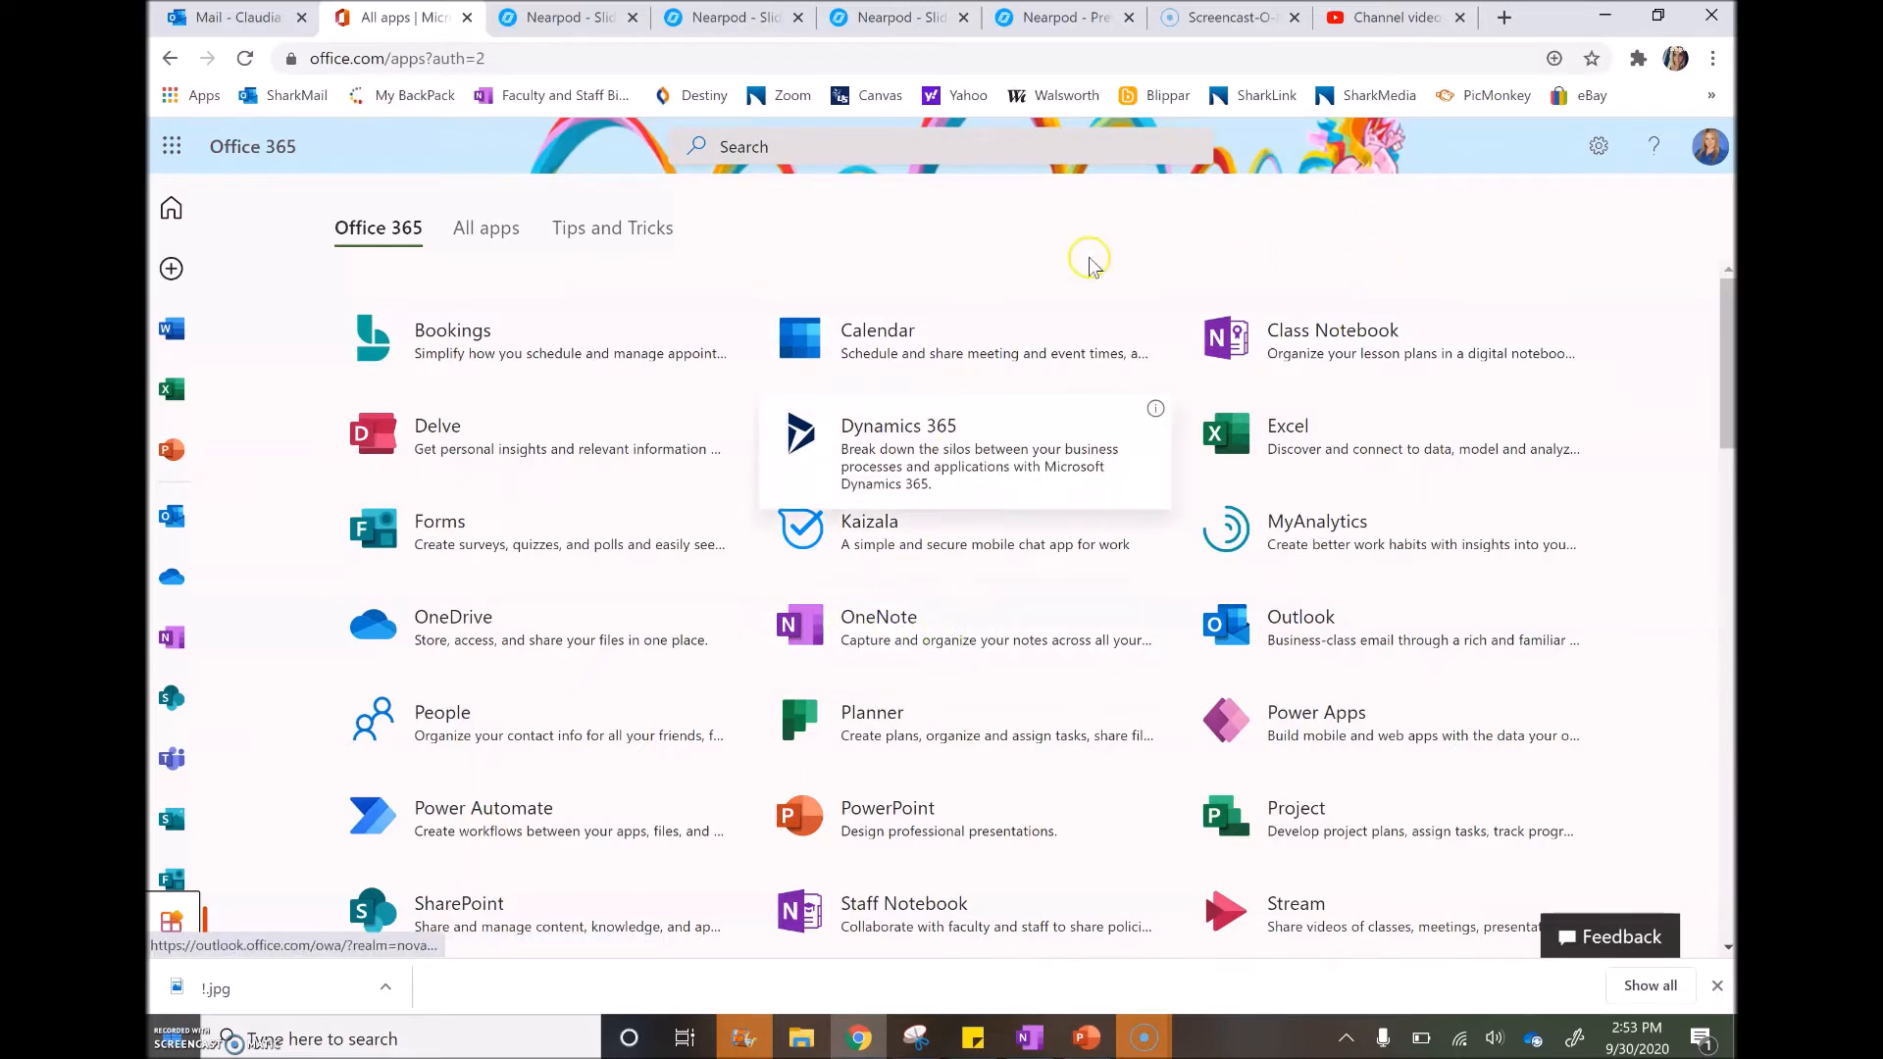
click(1351, 336)
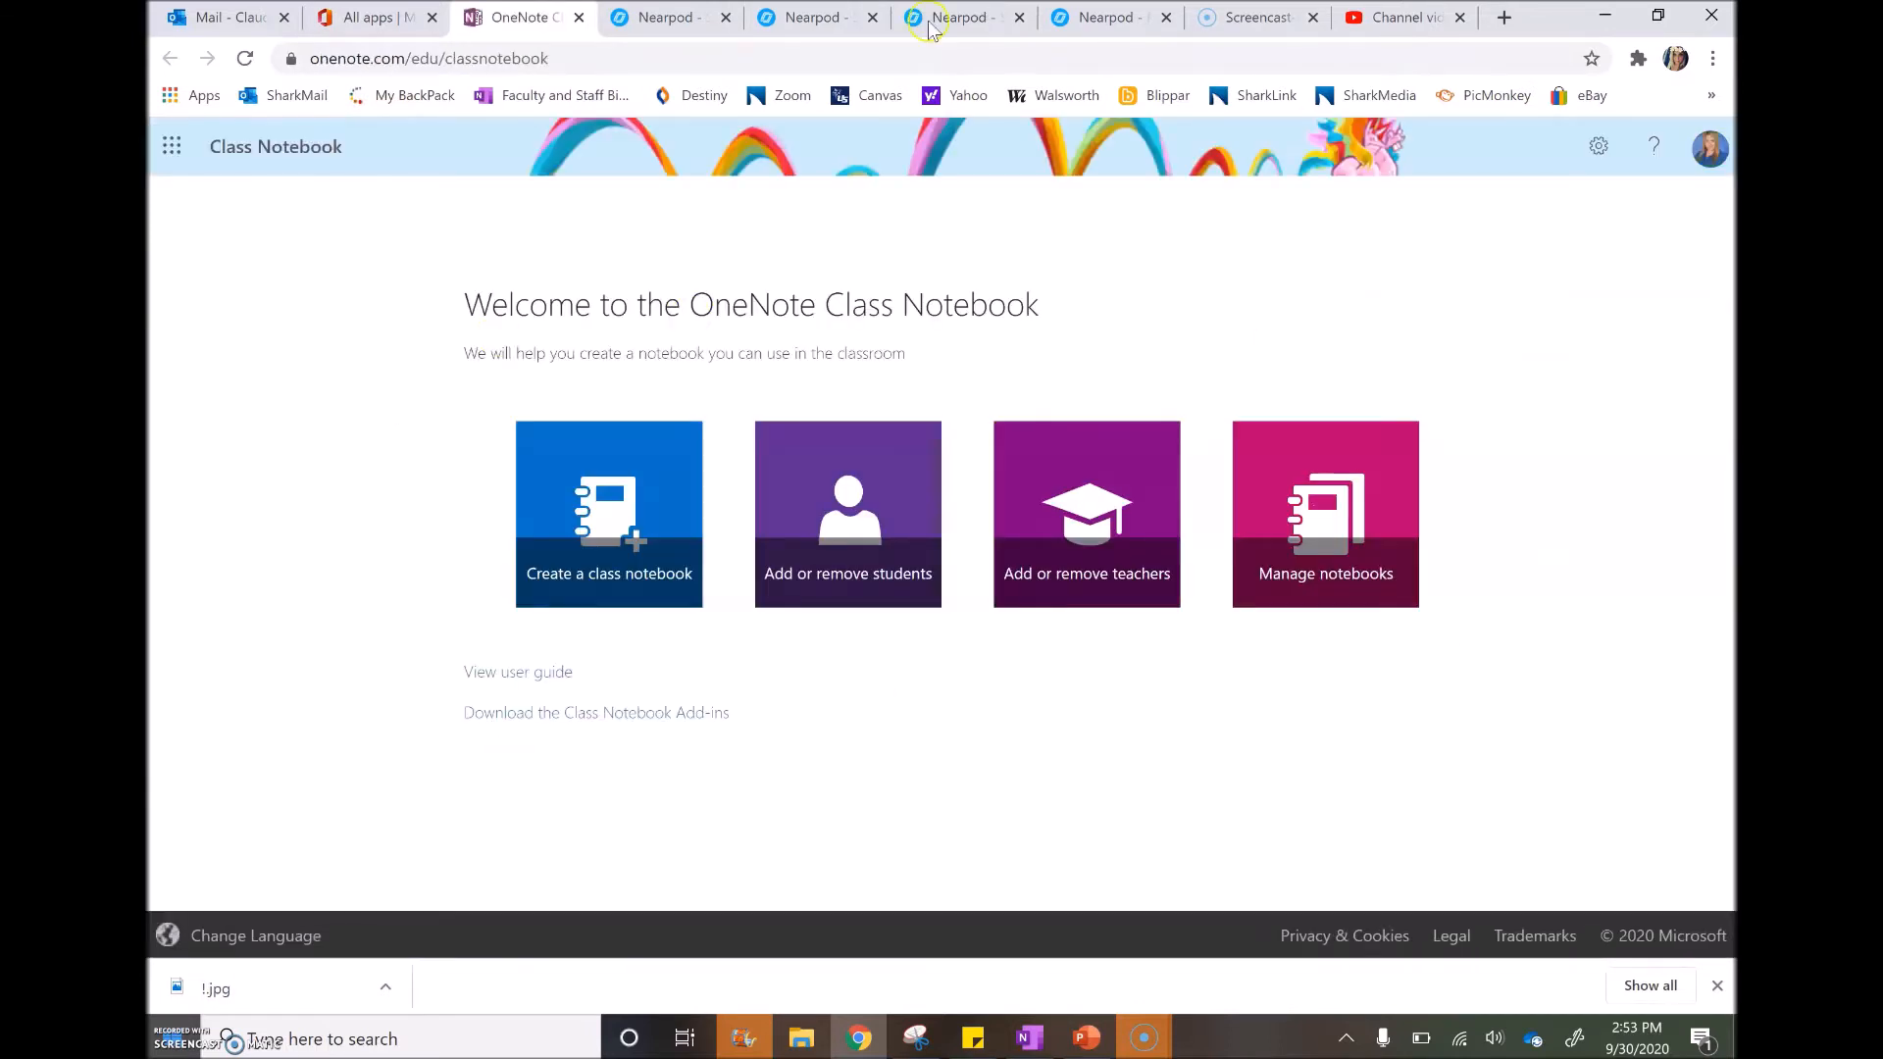
click(166, 1029)
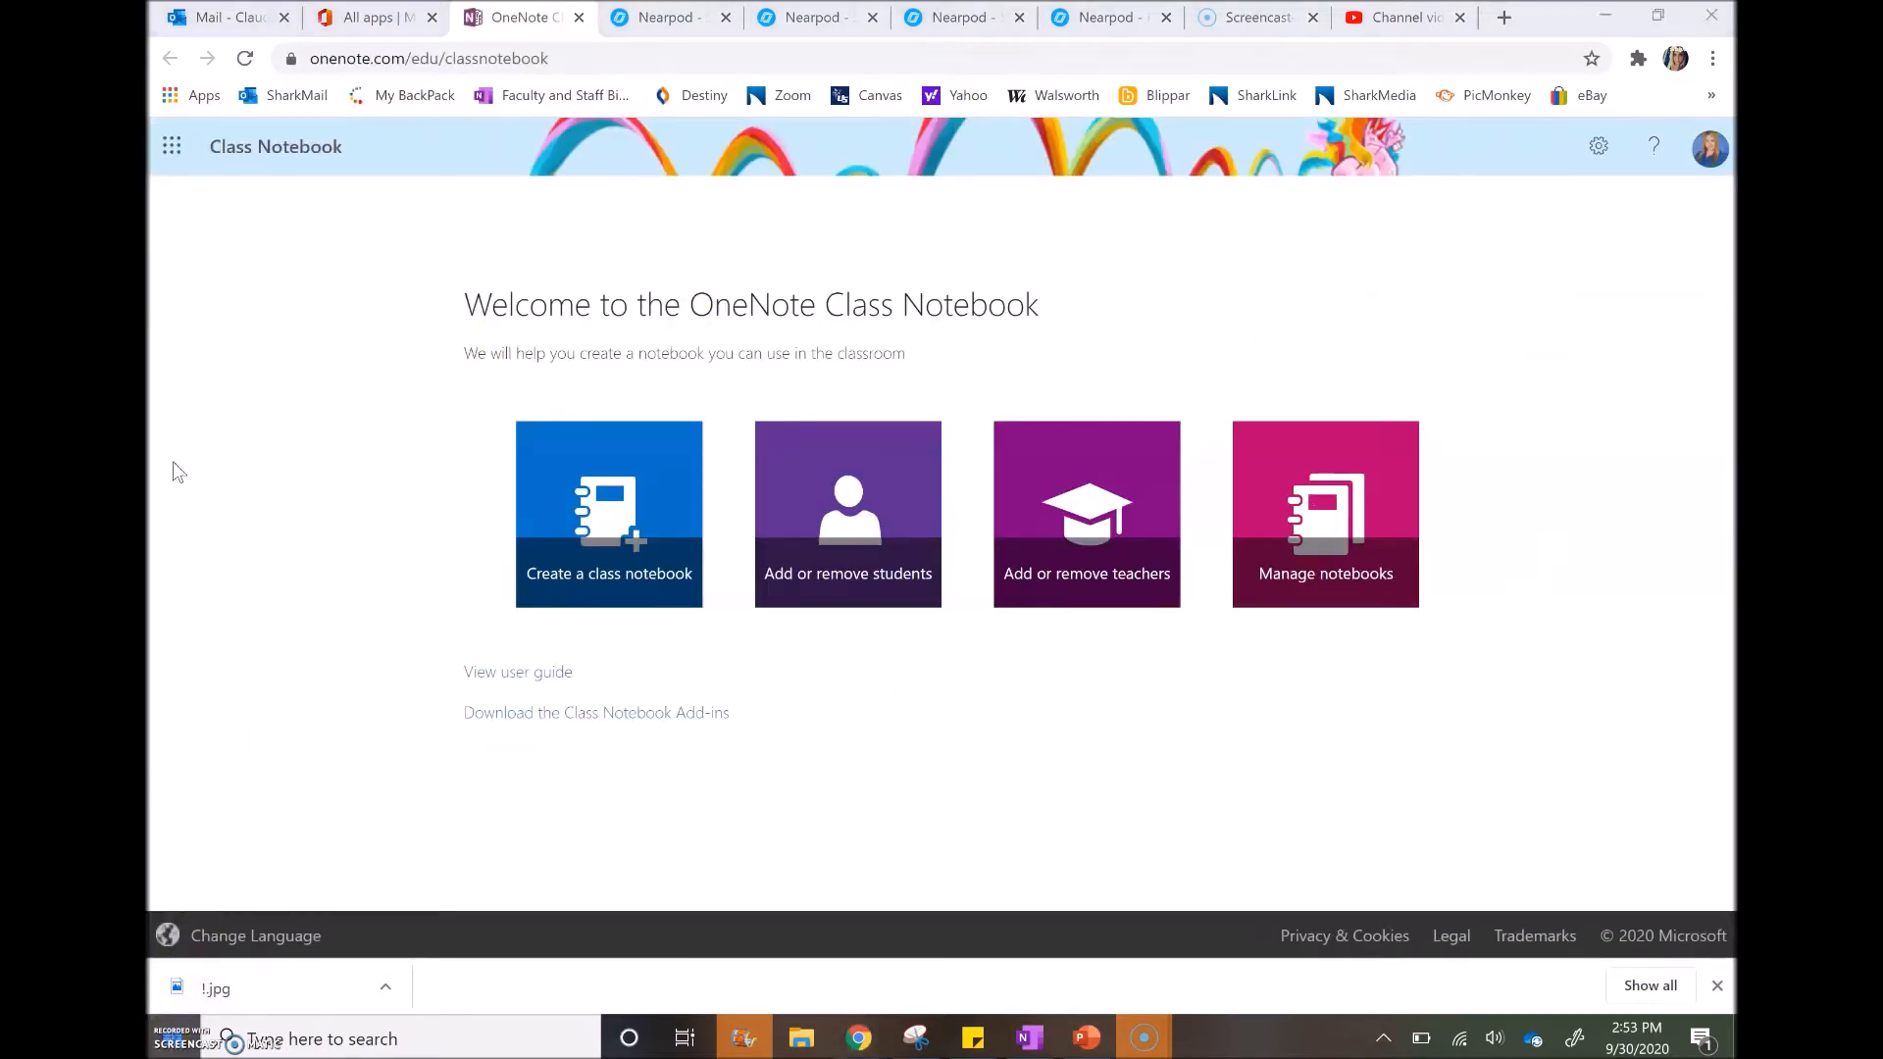
click(229, 18)
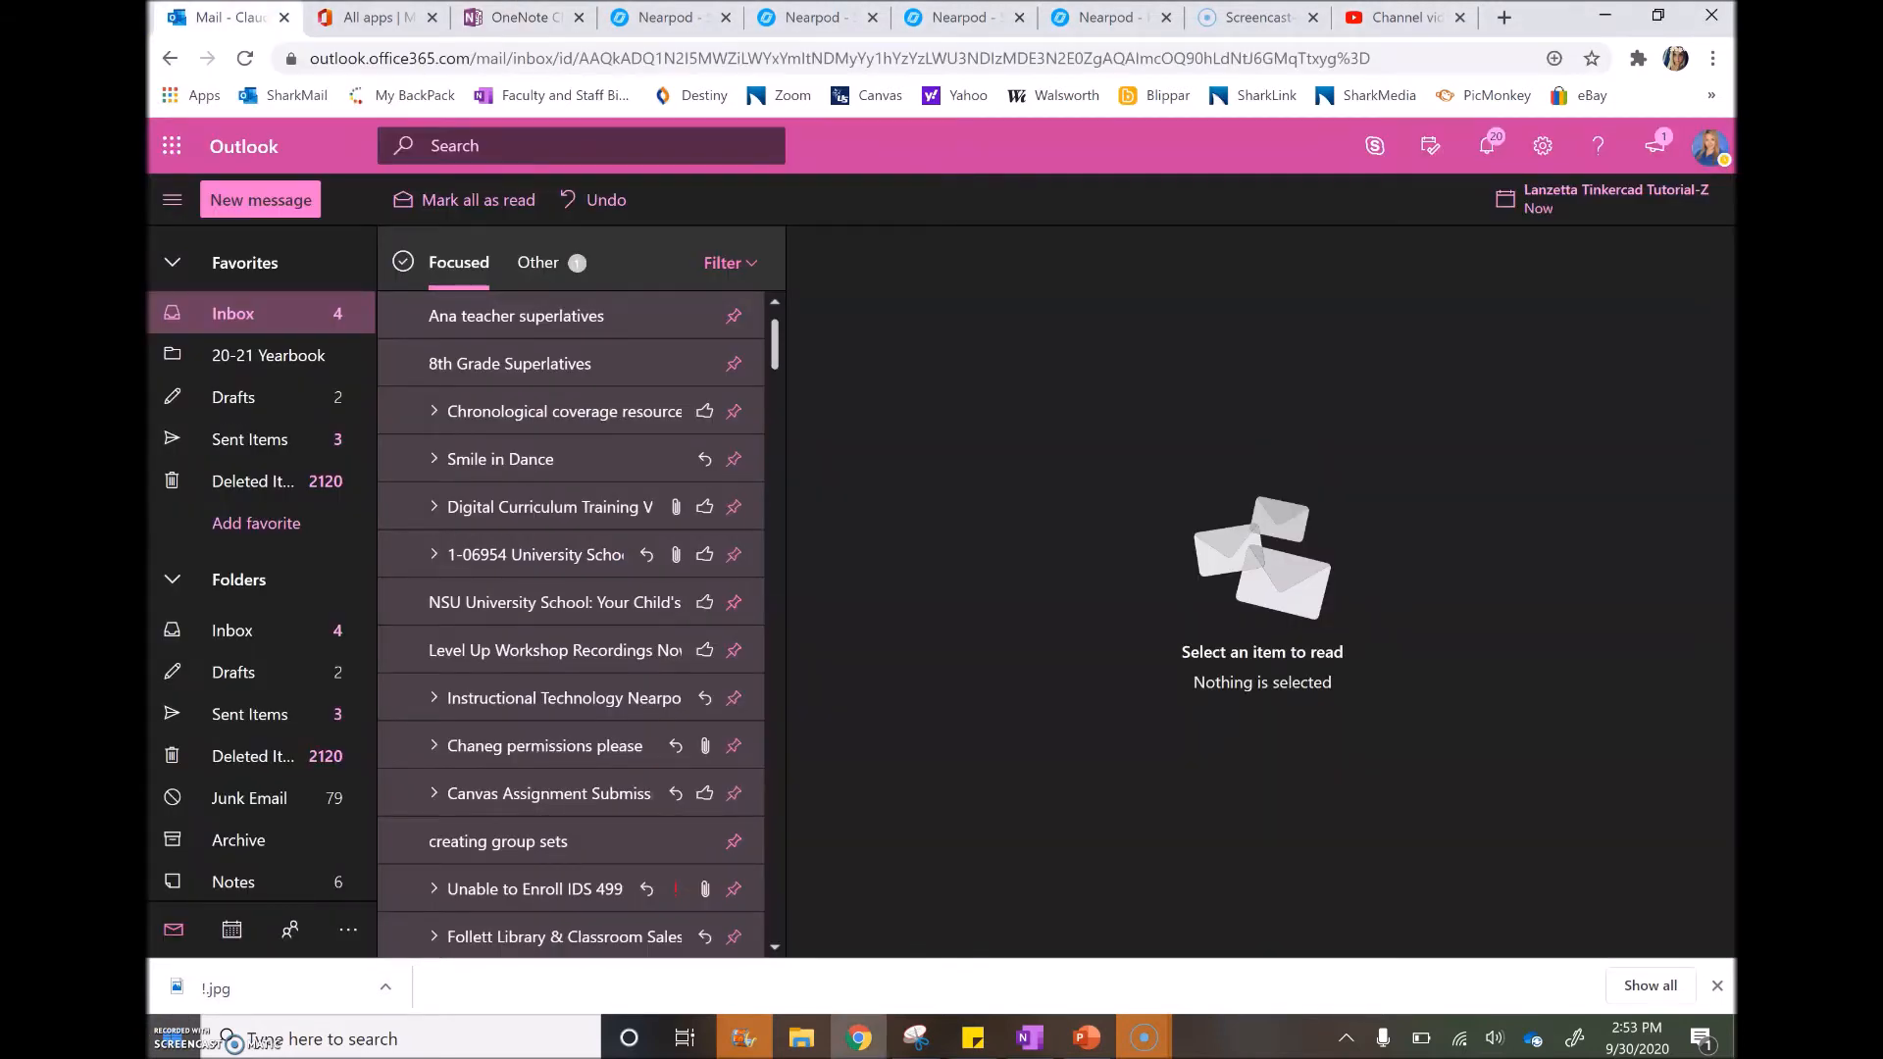
Launch Class Notebook from the Office 365 app launcher's Apps list
click(172, 143)
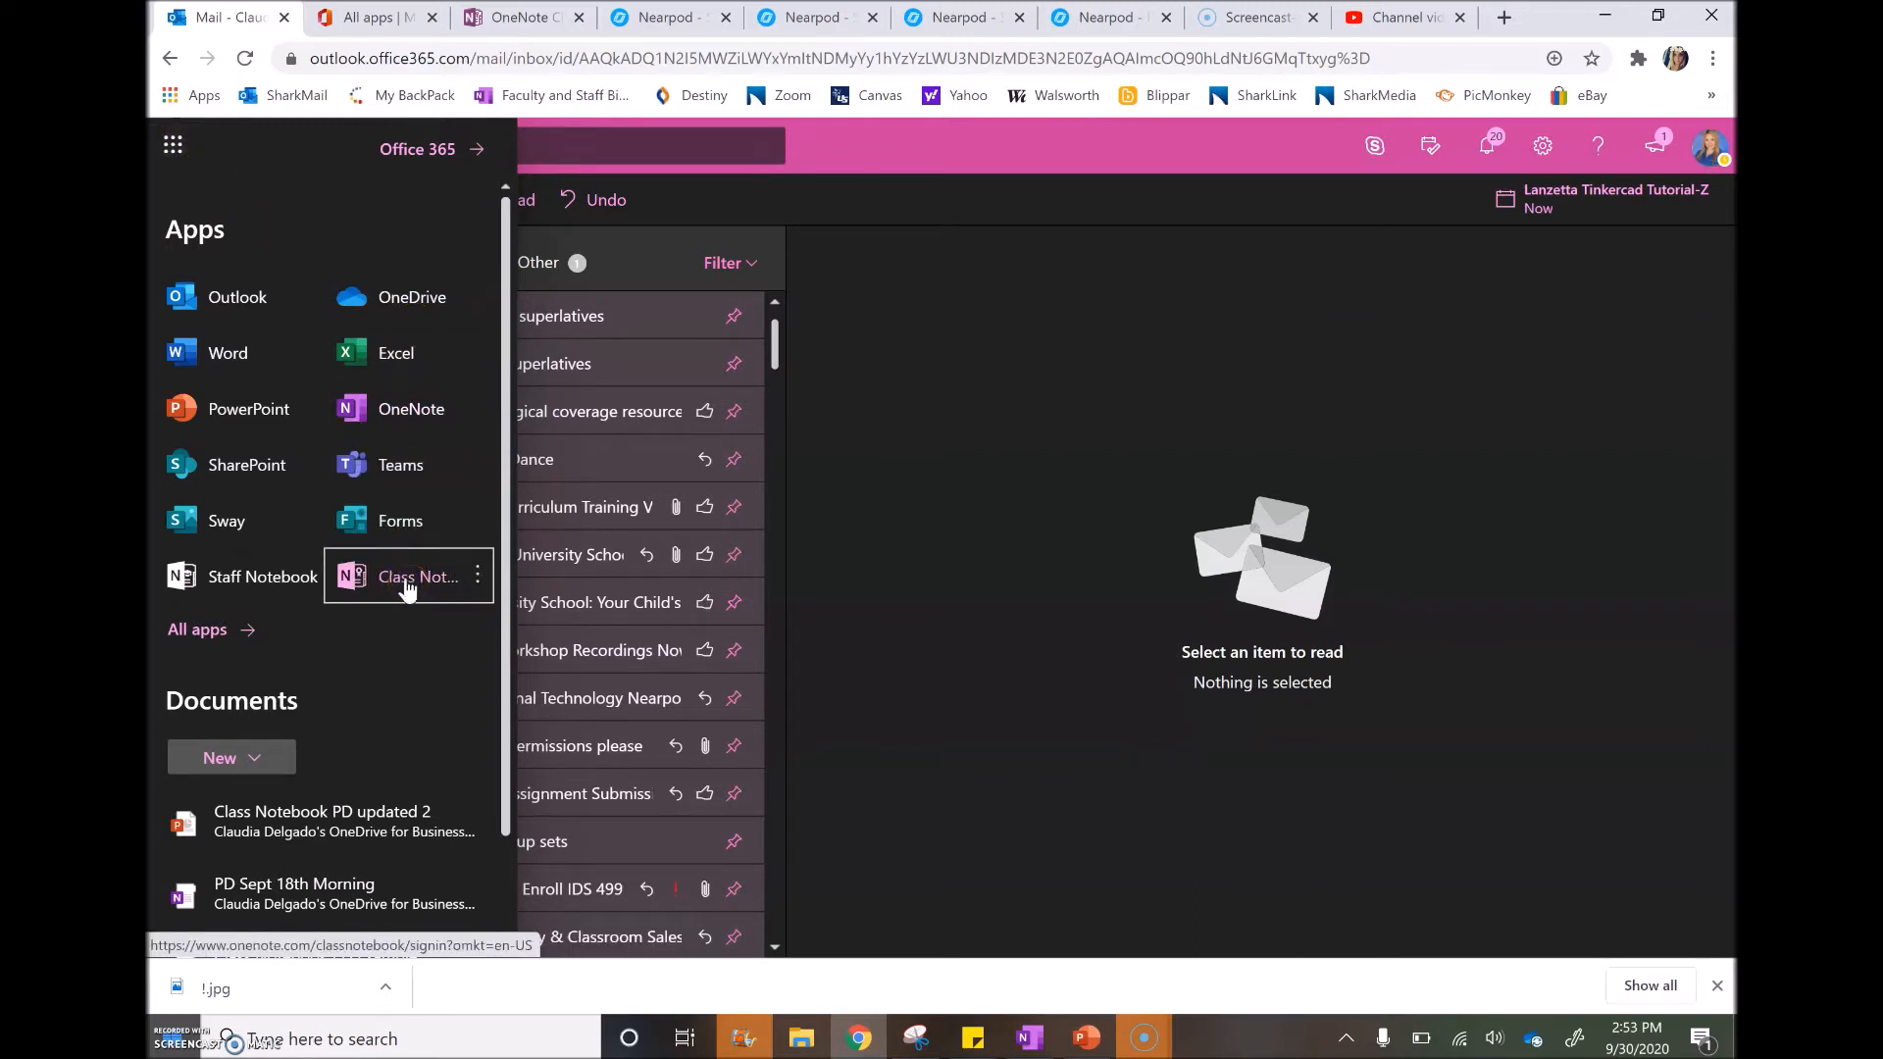
click(197, 631)
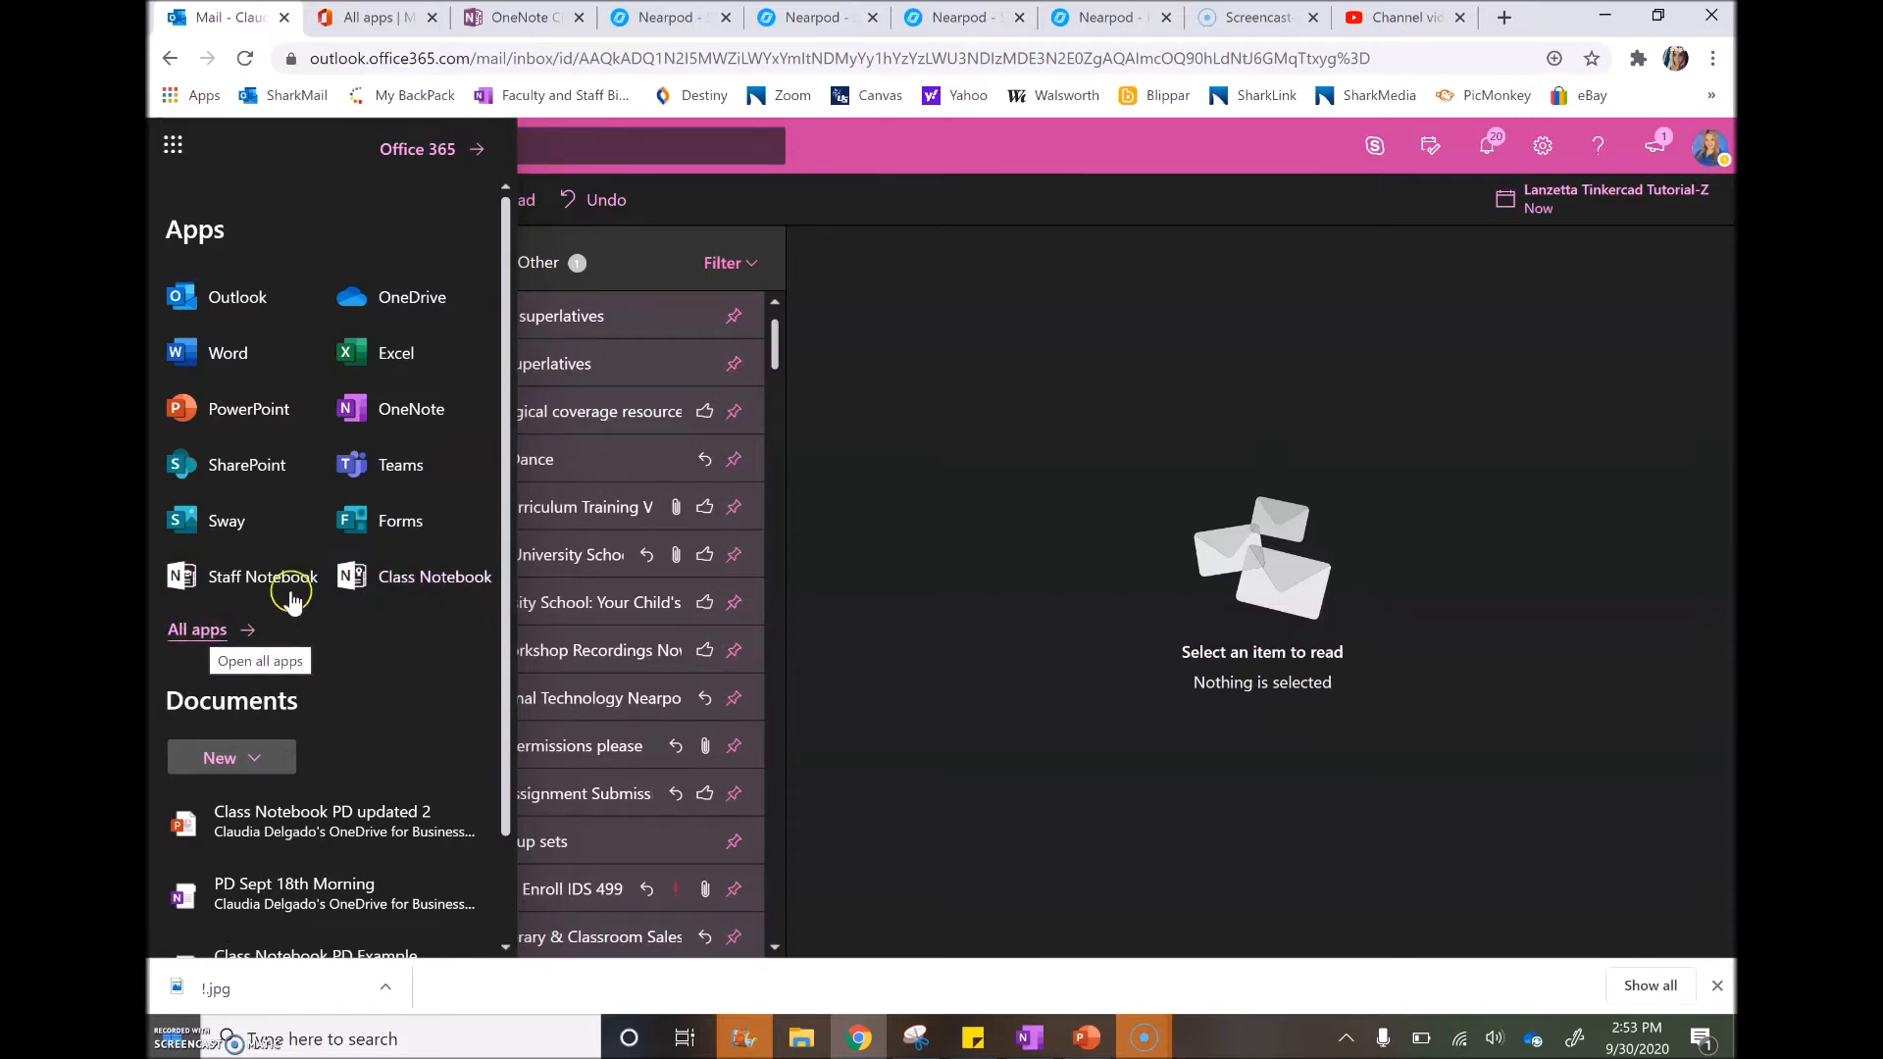
click(390, 589)
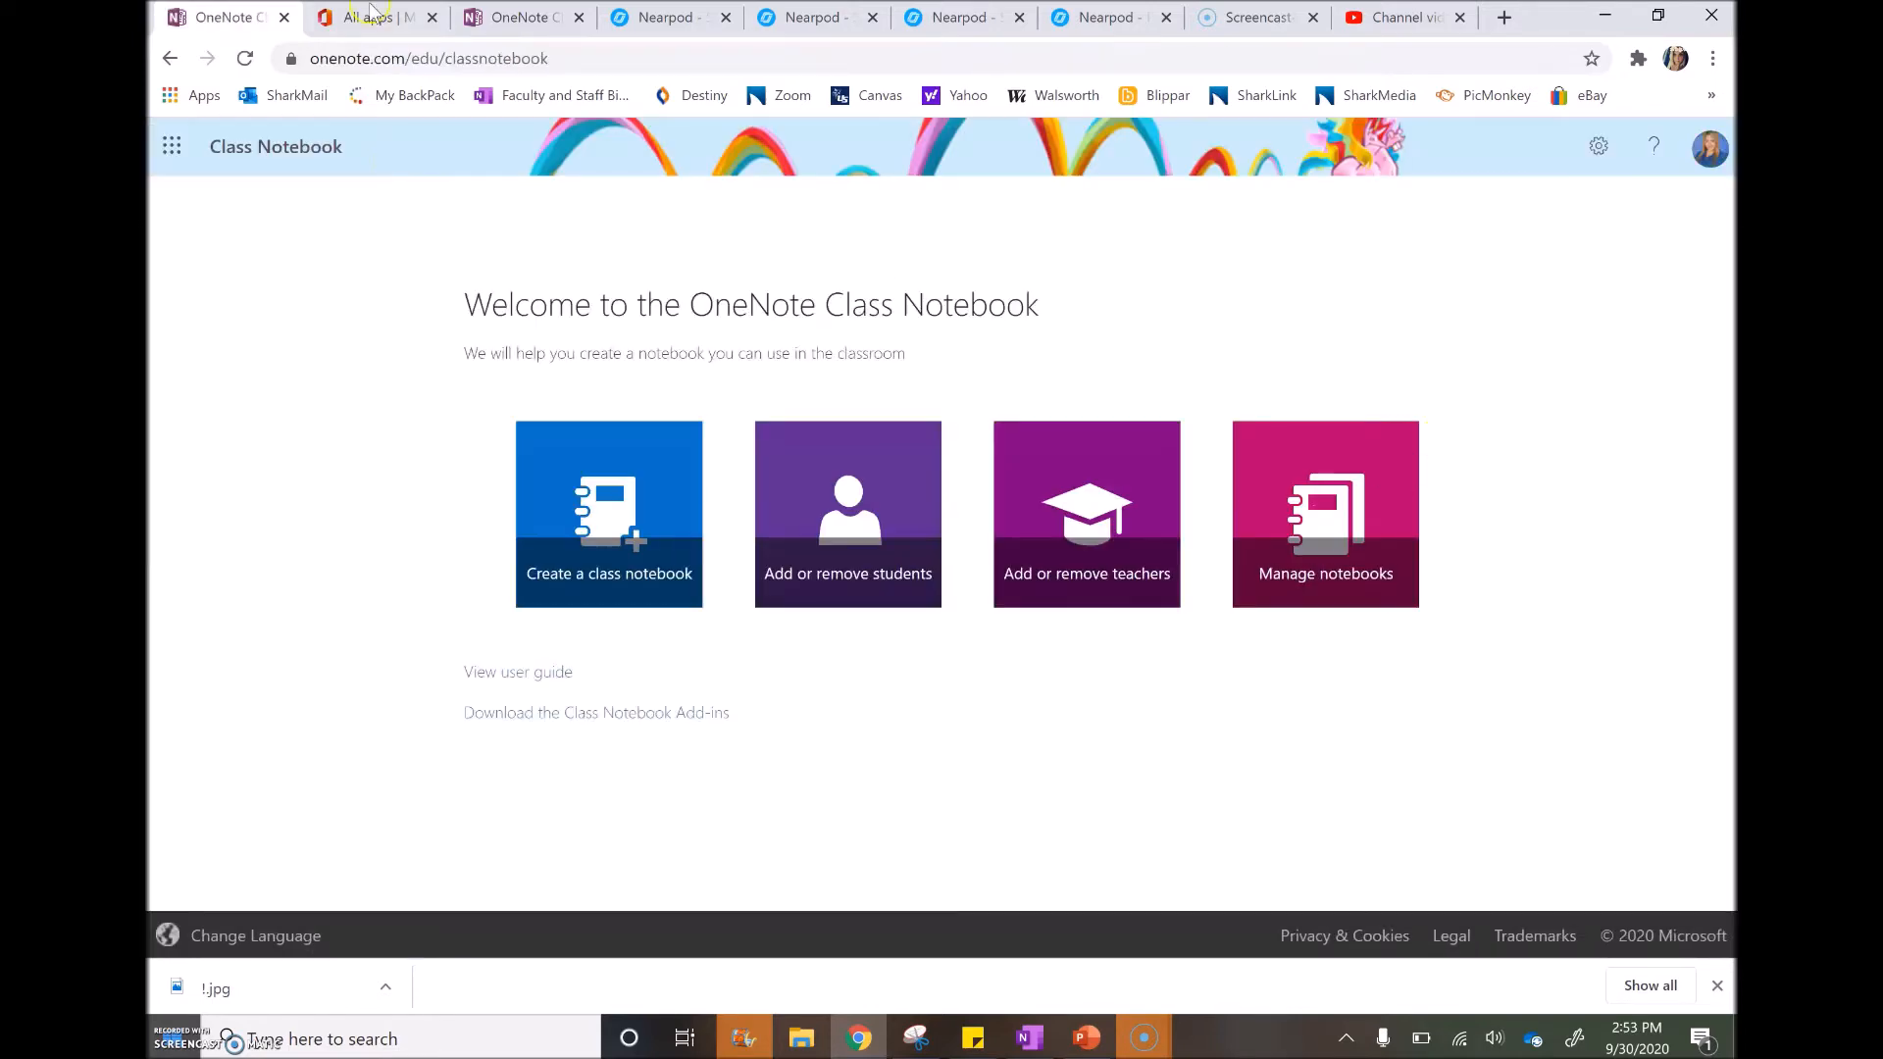
Move the Class Notebook tab to the first slot and begin creating a class notebook
click(371, 13)
click(491, 17)
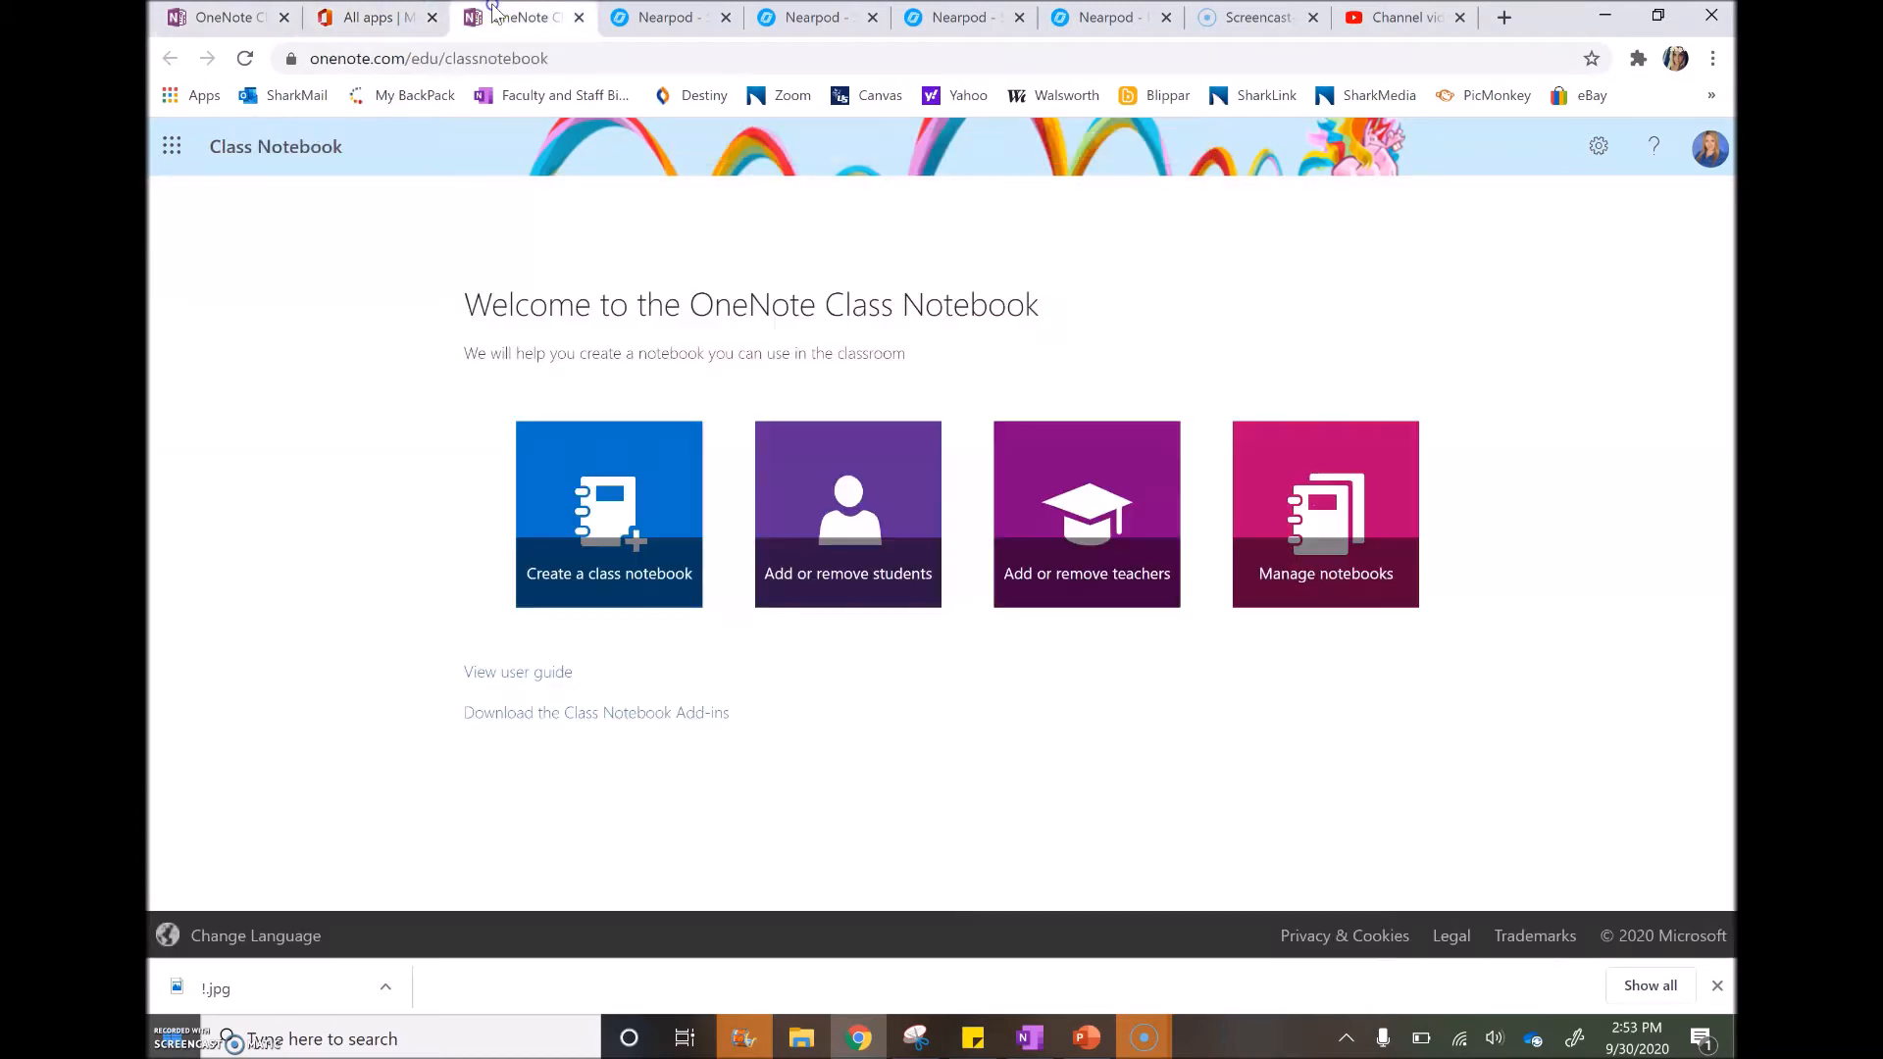
drag(453, 18, 176, 17)
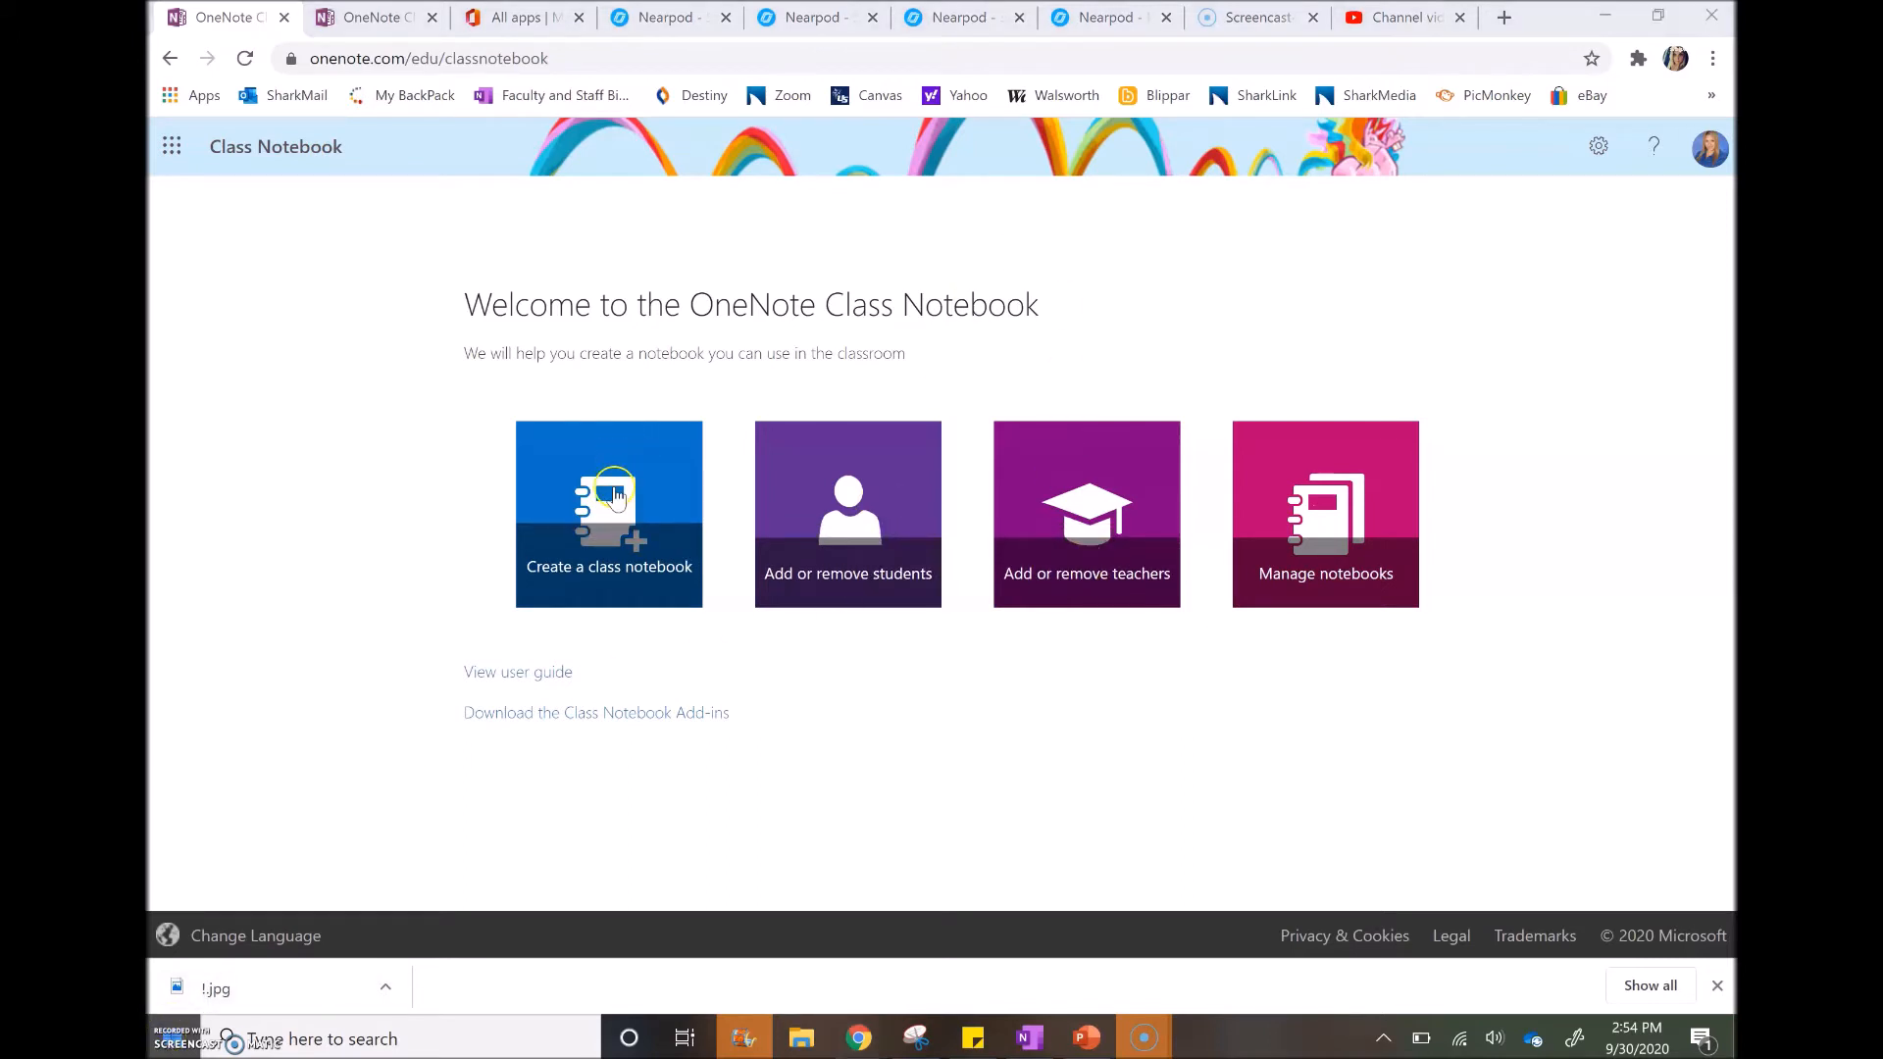
click(613, 486)
Enter 'Math Period 1' as the class notebook name and proceed
click(693, 413)
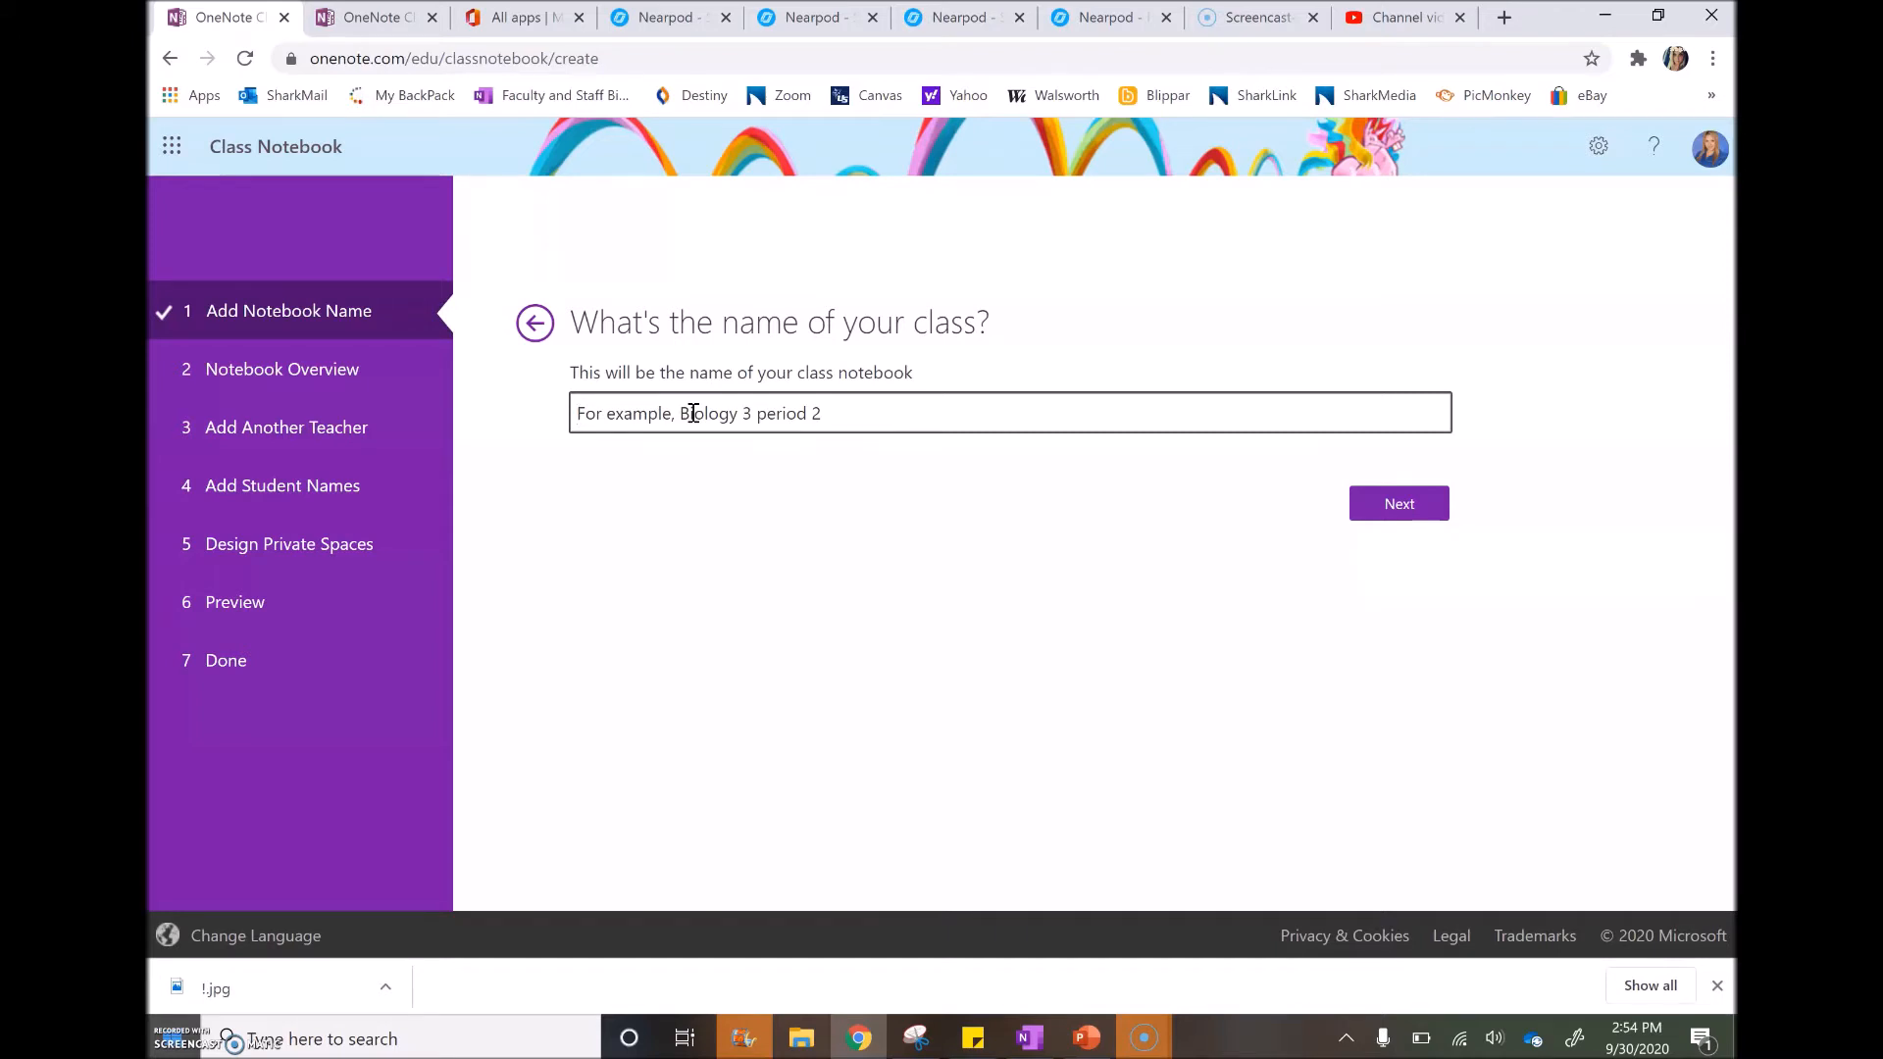
text(Math 1)
key(BackSpace)
text(Period 1)
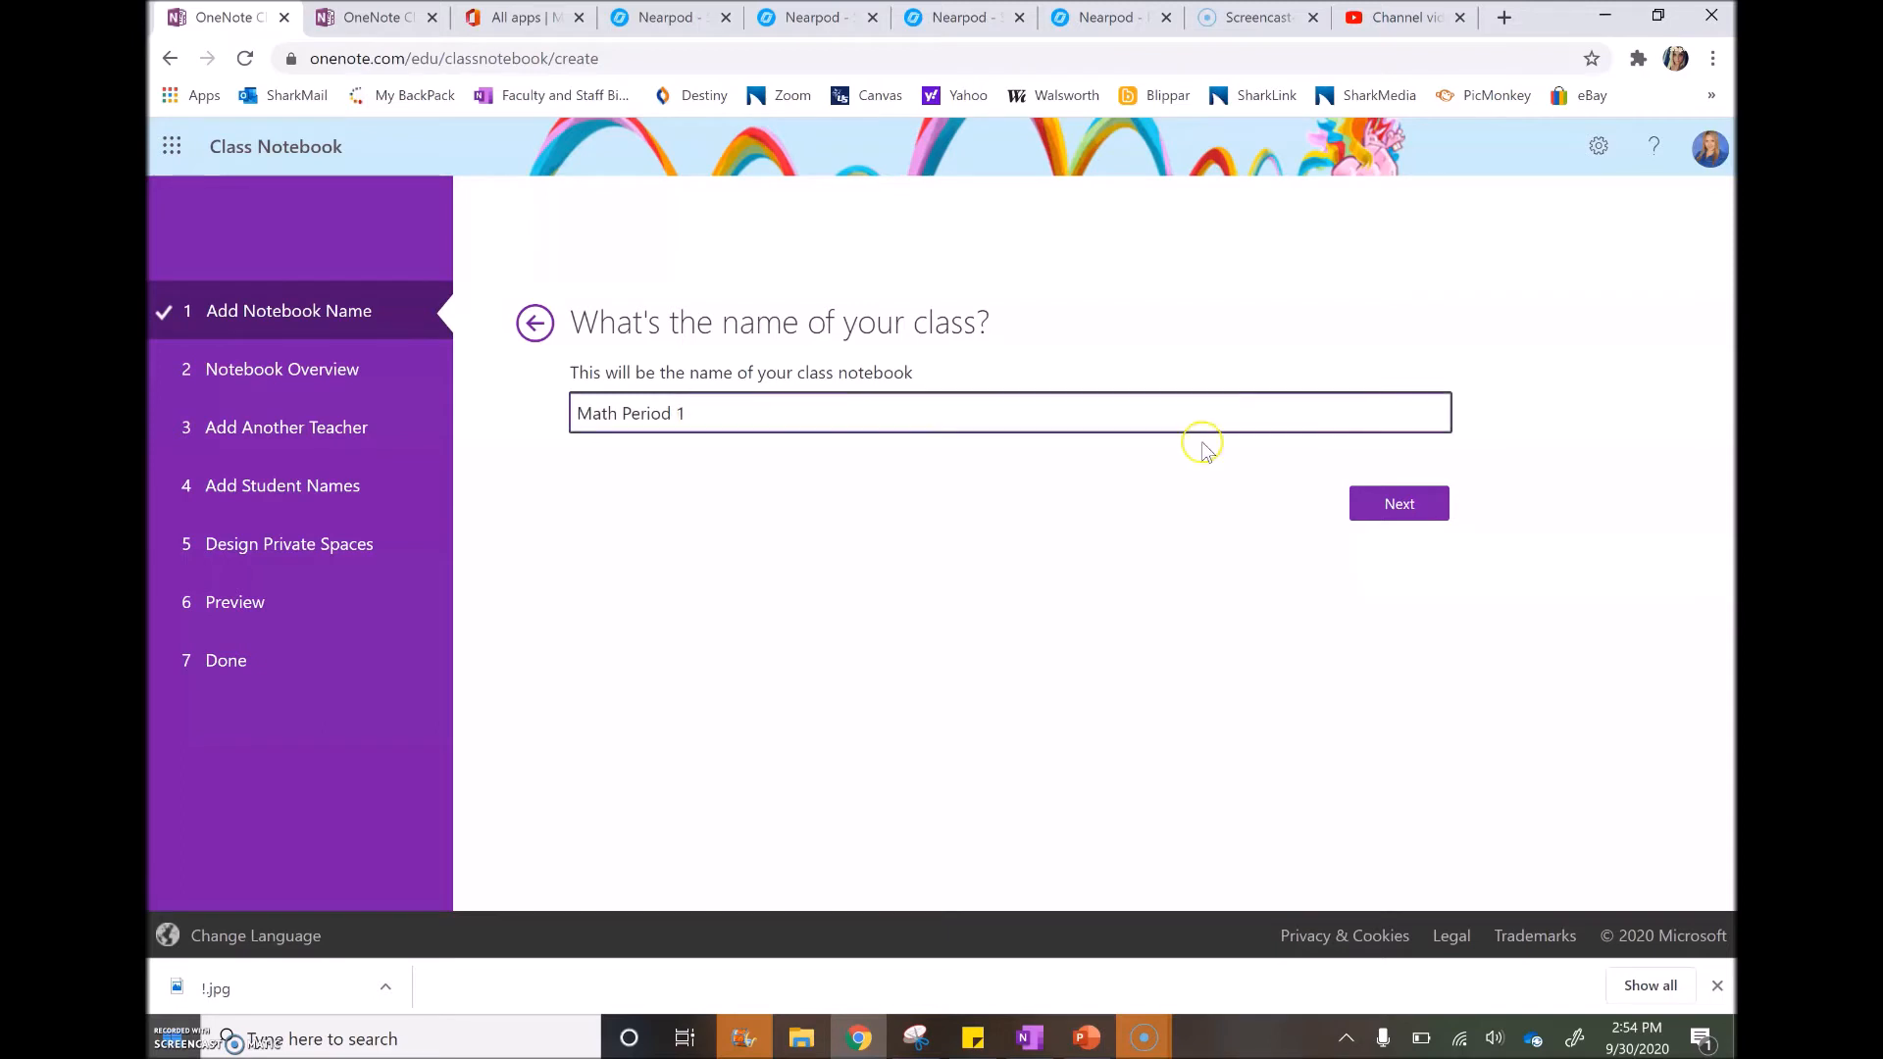
click(1372, 493)
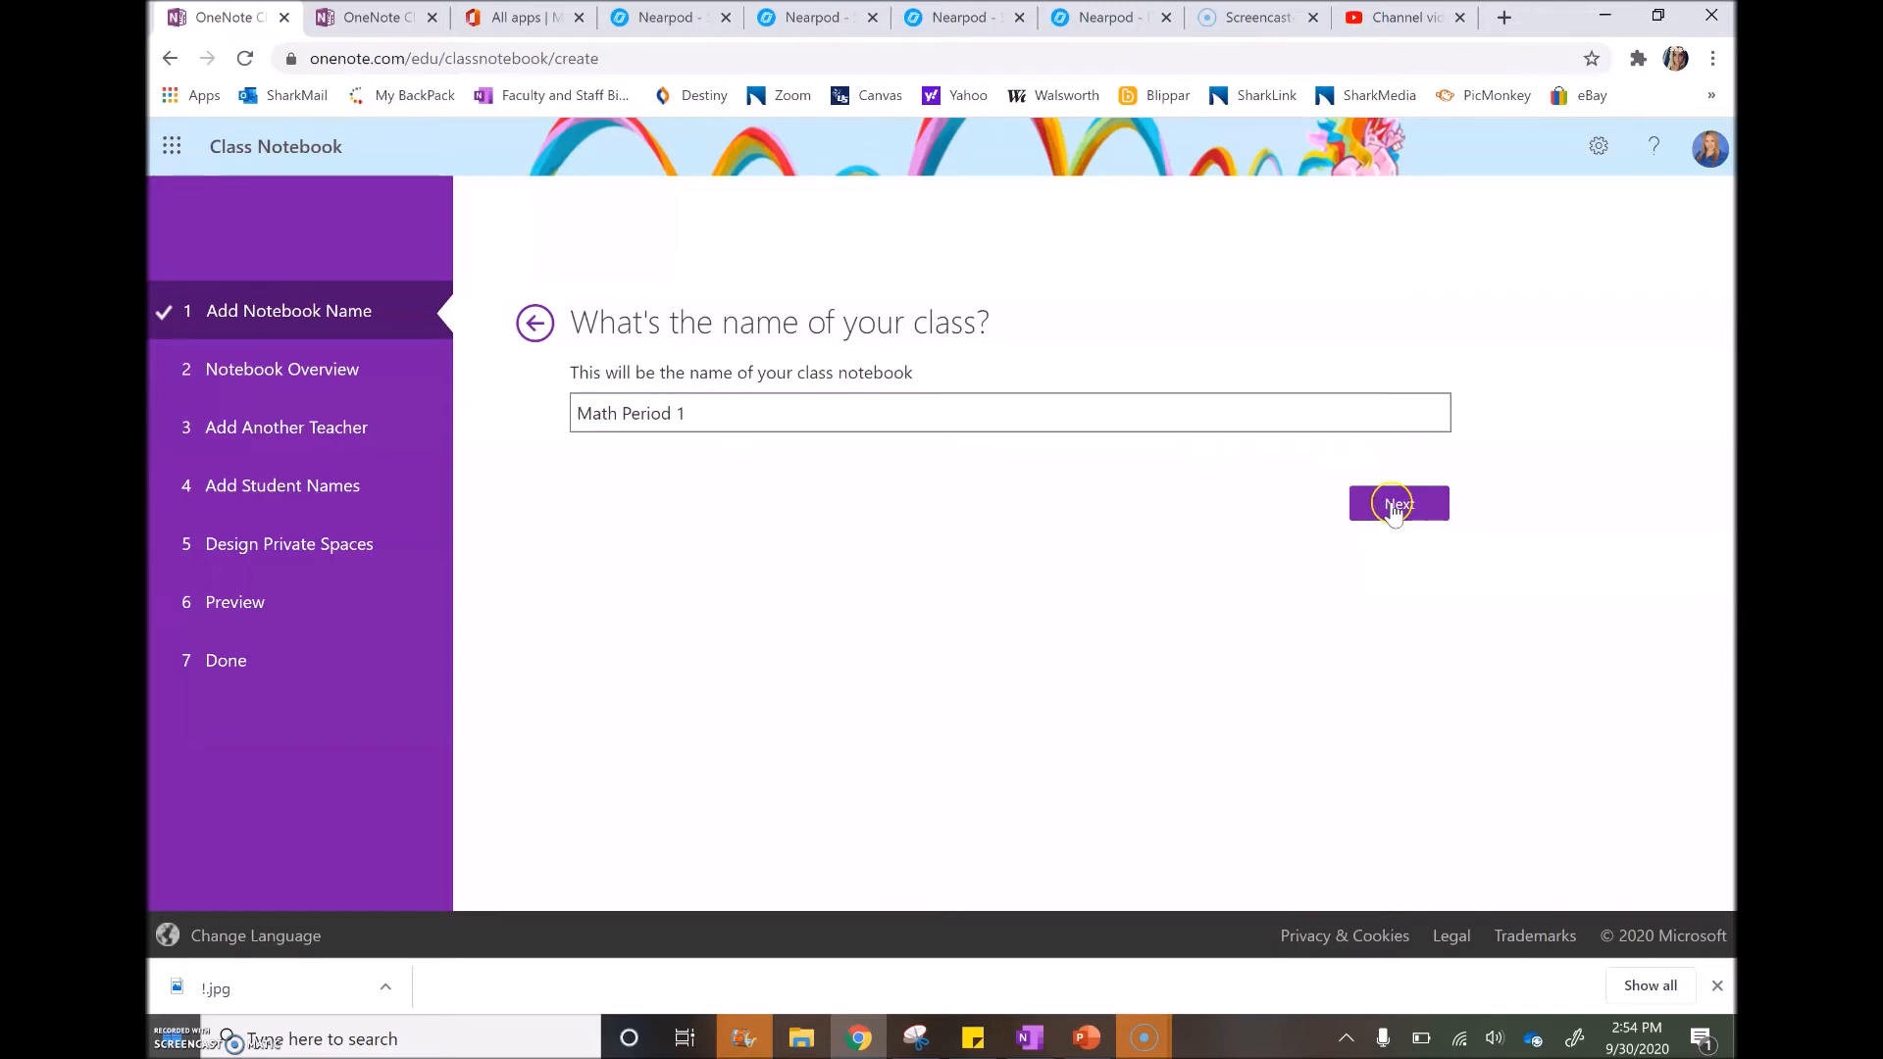
Read through the Notebook Overview, proceed, and focus the co-teacher names box
scroll(1093, 555, down, 2)
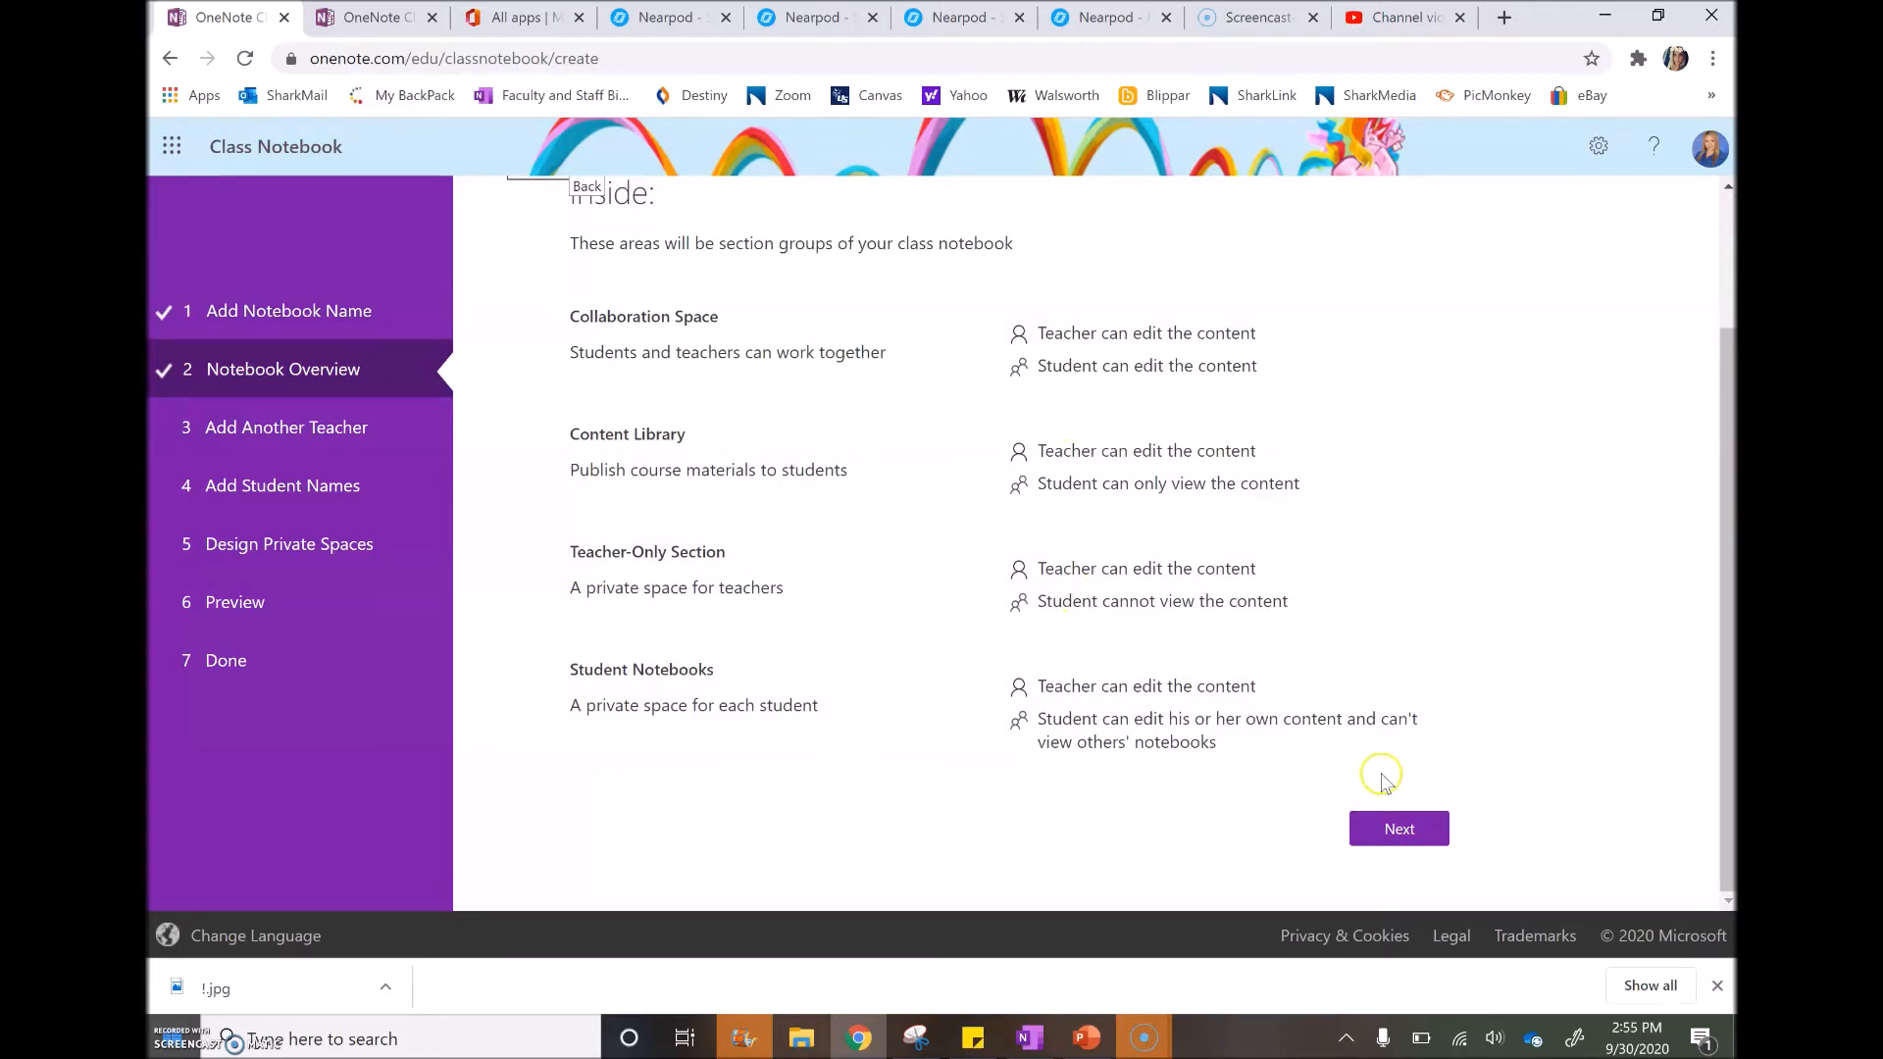
scroll(1150, 415, up, 2)
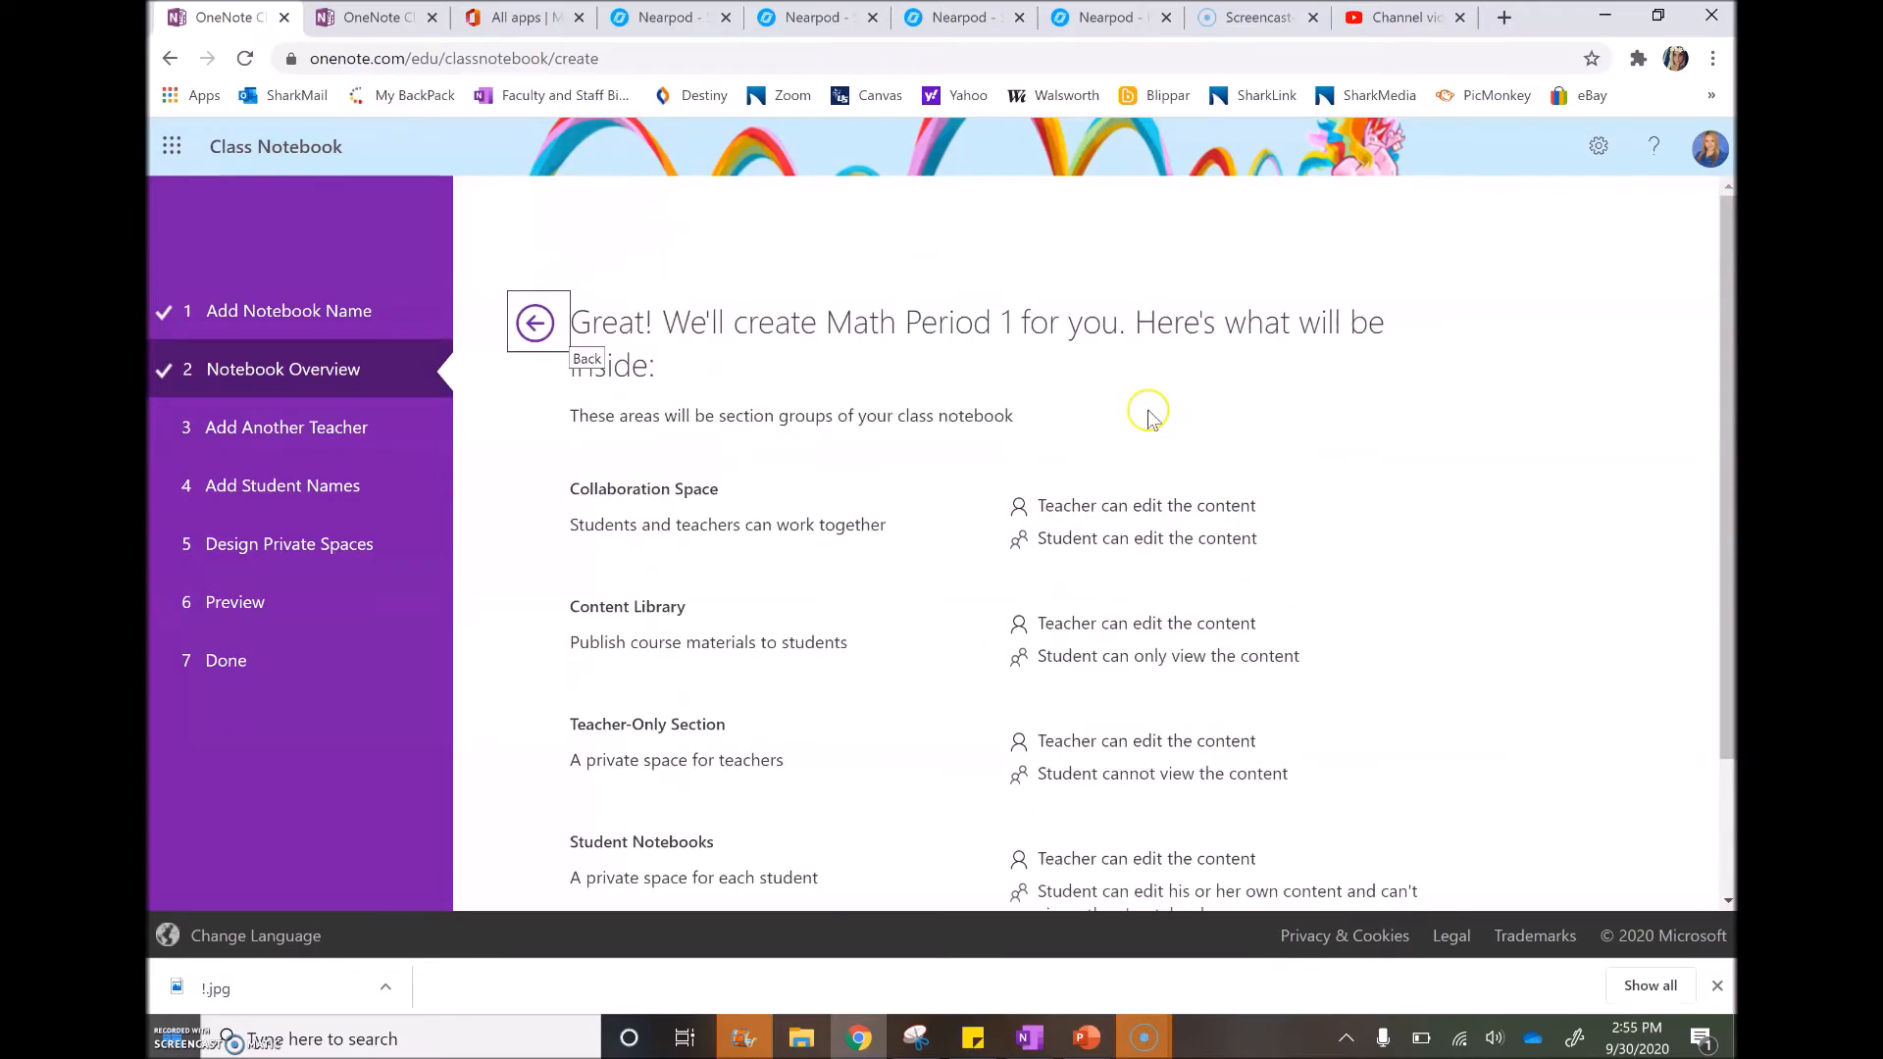
scroll(1245, 643, down, 2)
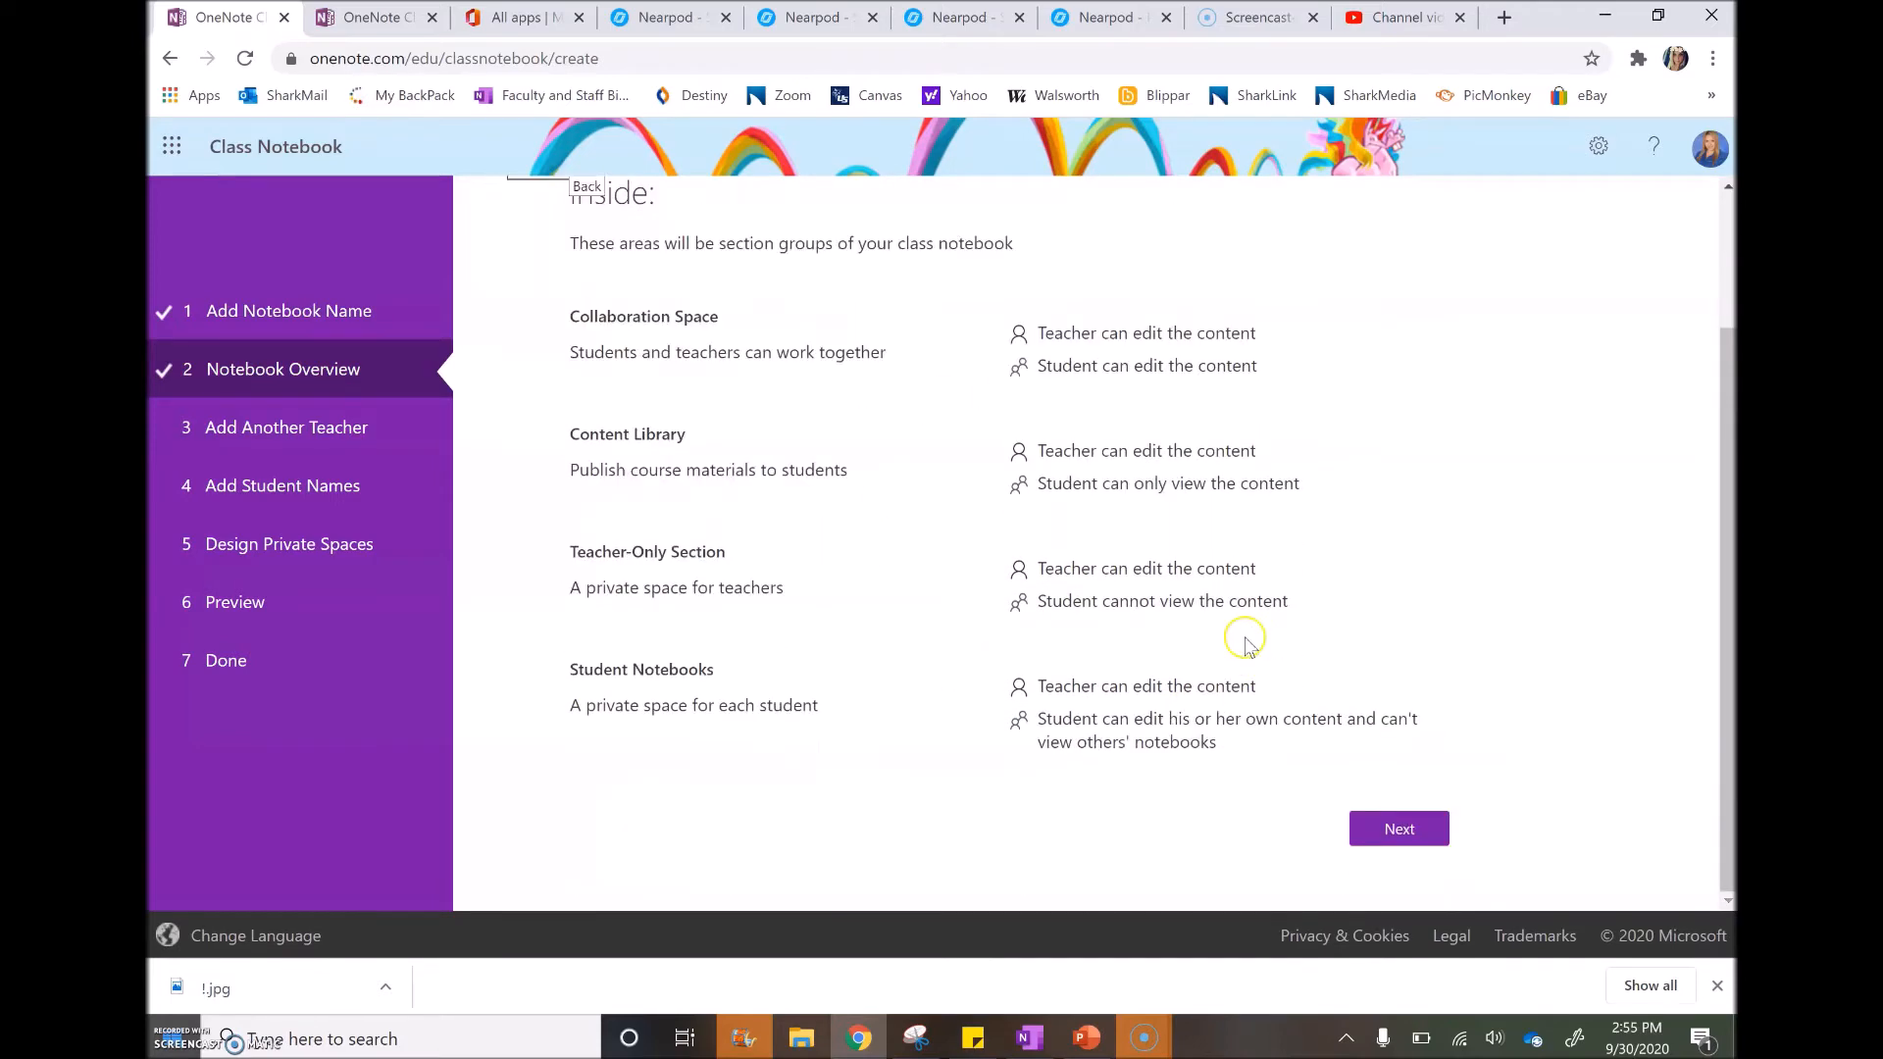
click(1388, 827)
click(903, 458)
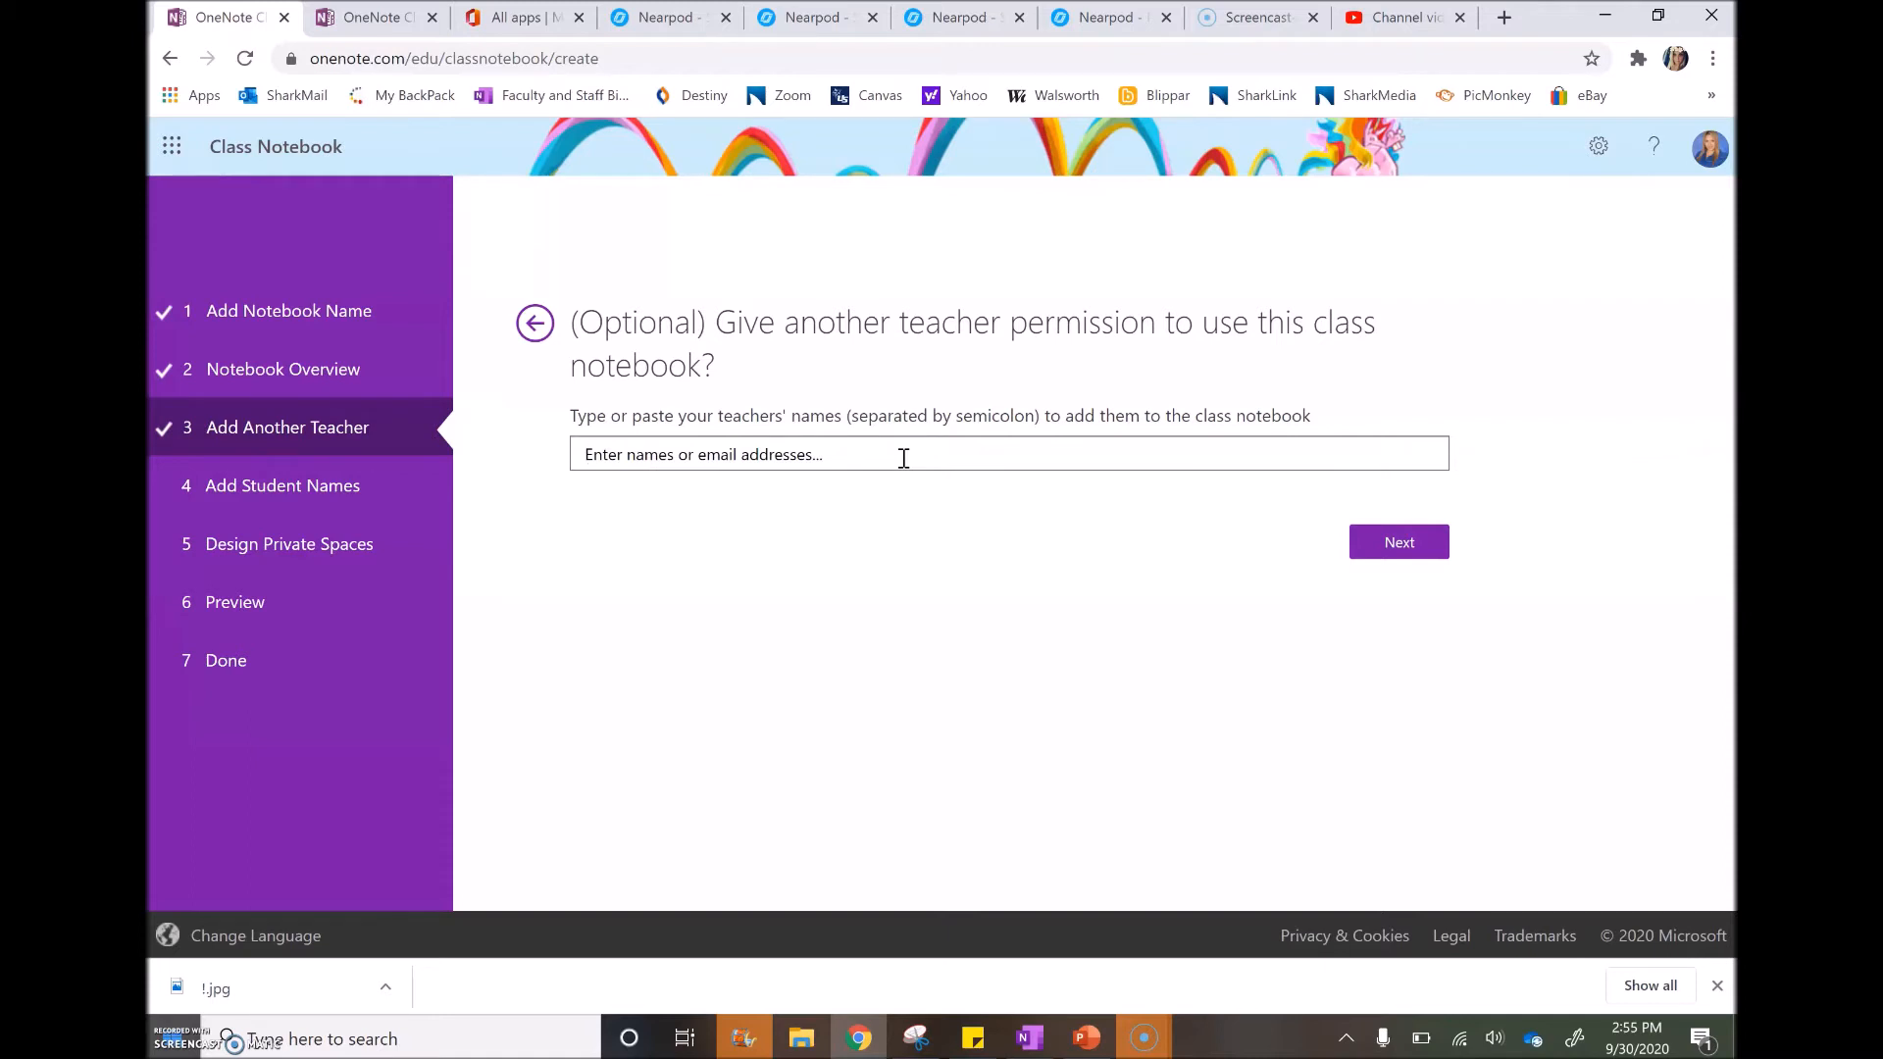
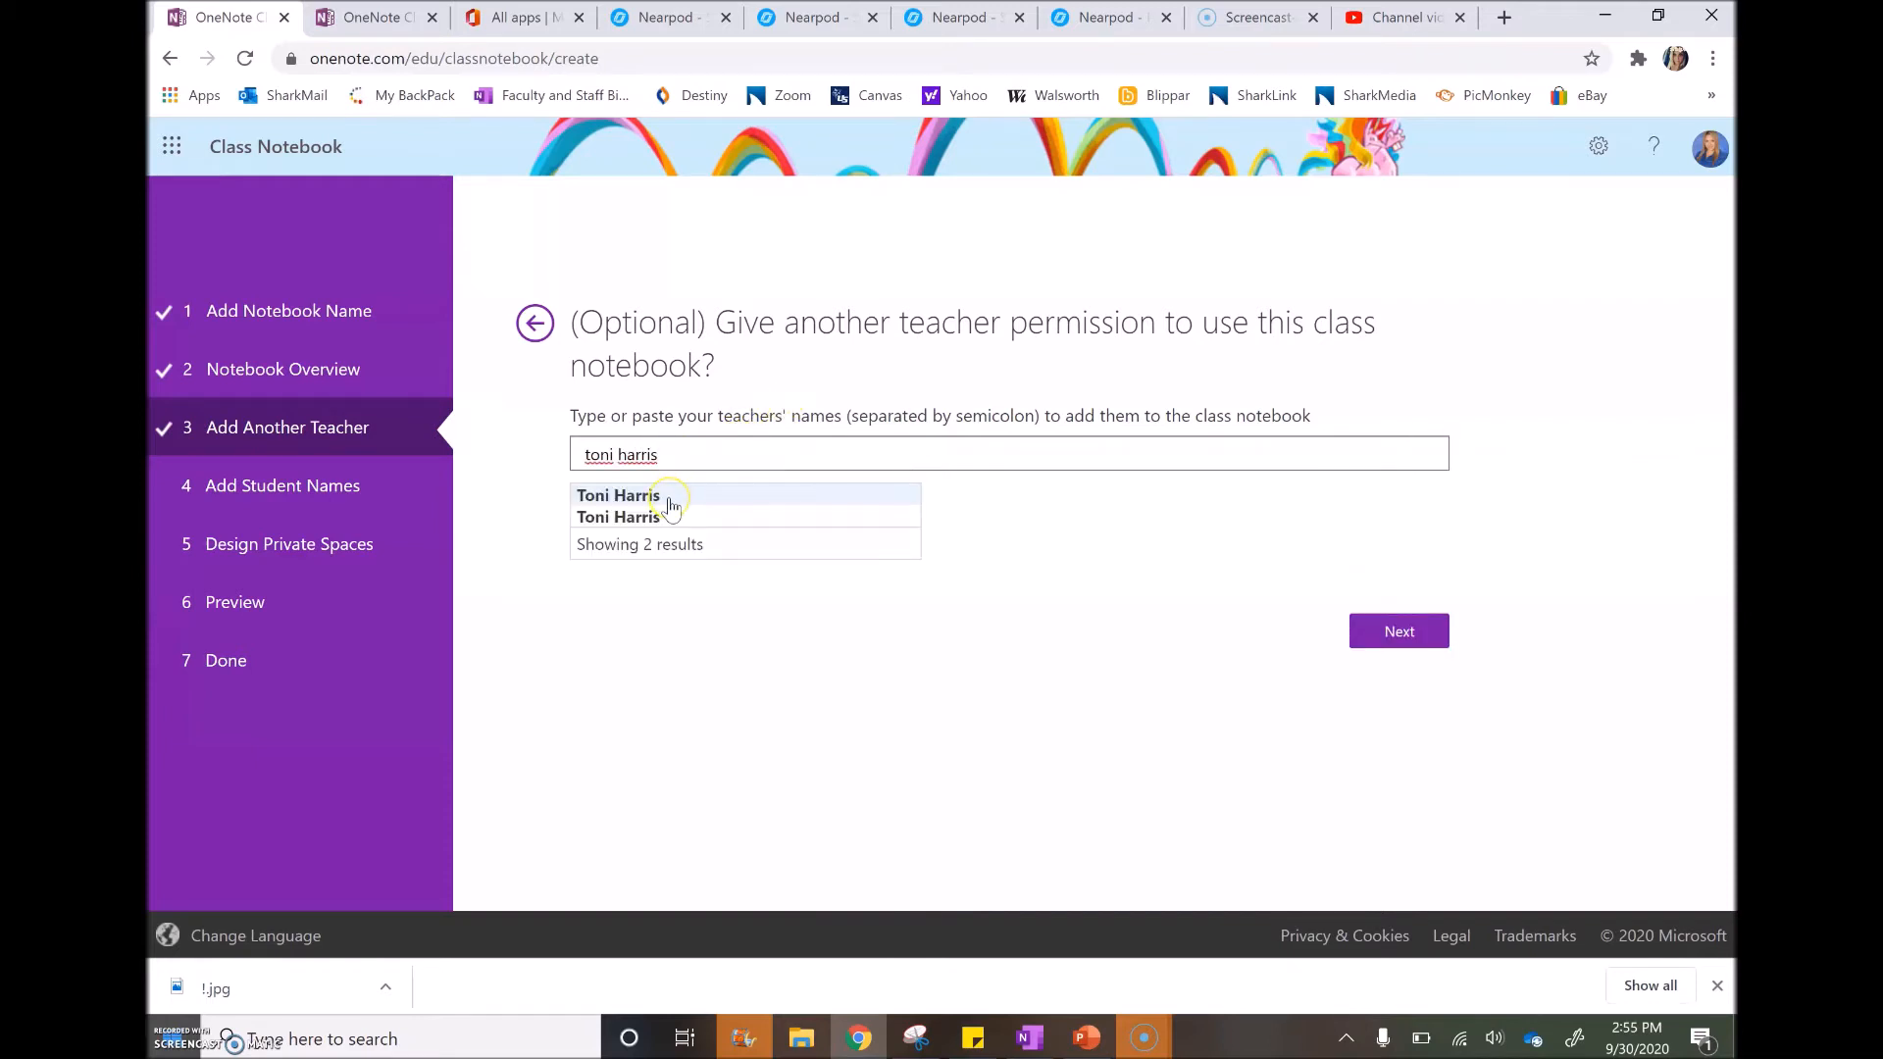
Pick a co-teacher from the name suggestions, then delete that entry and continue to student names
mouse_move(671, 504)
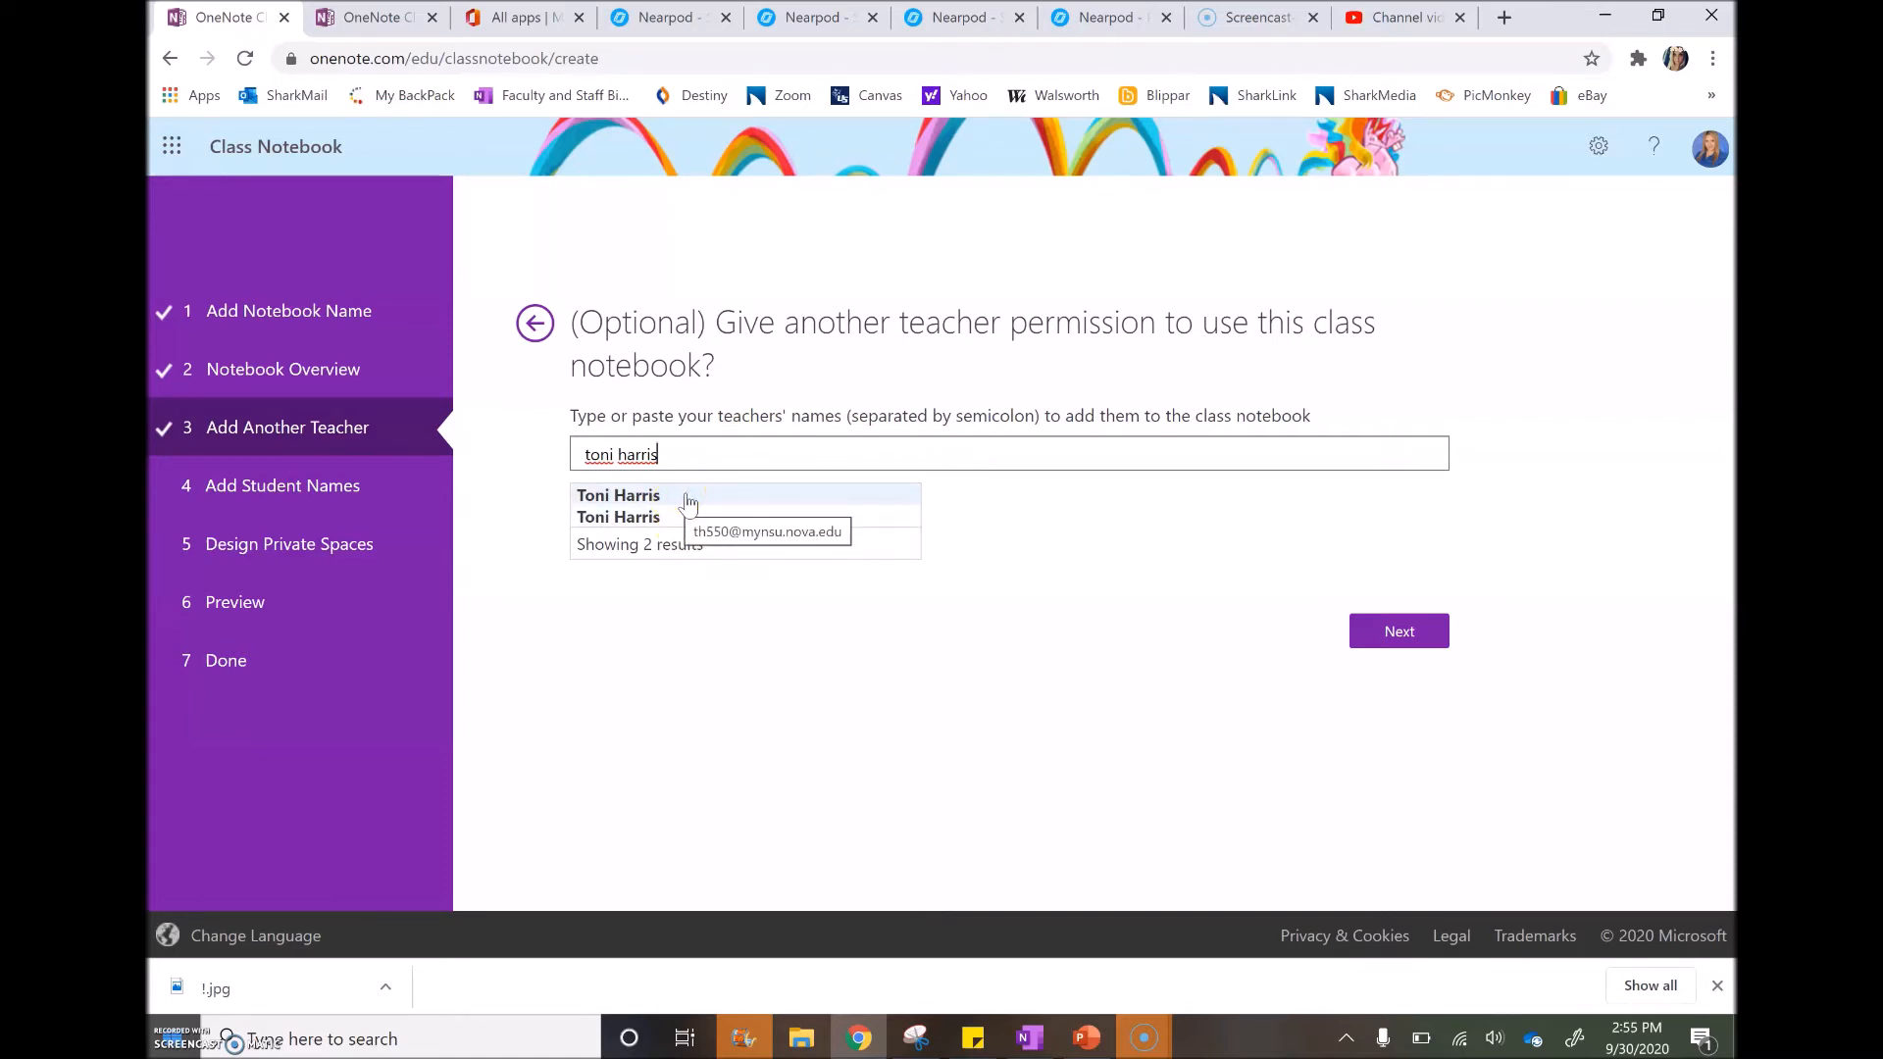
click(676, 497)
mouse_move(666, 522)
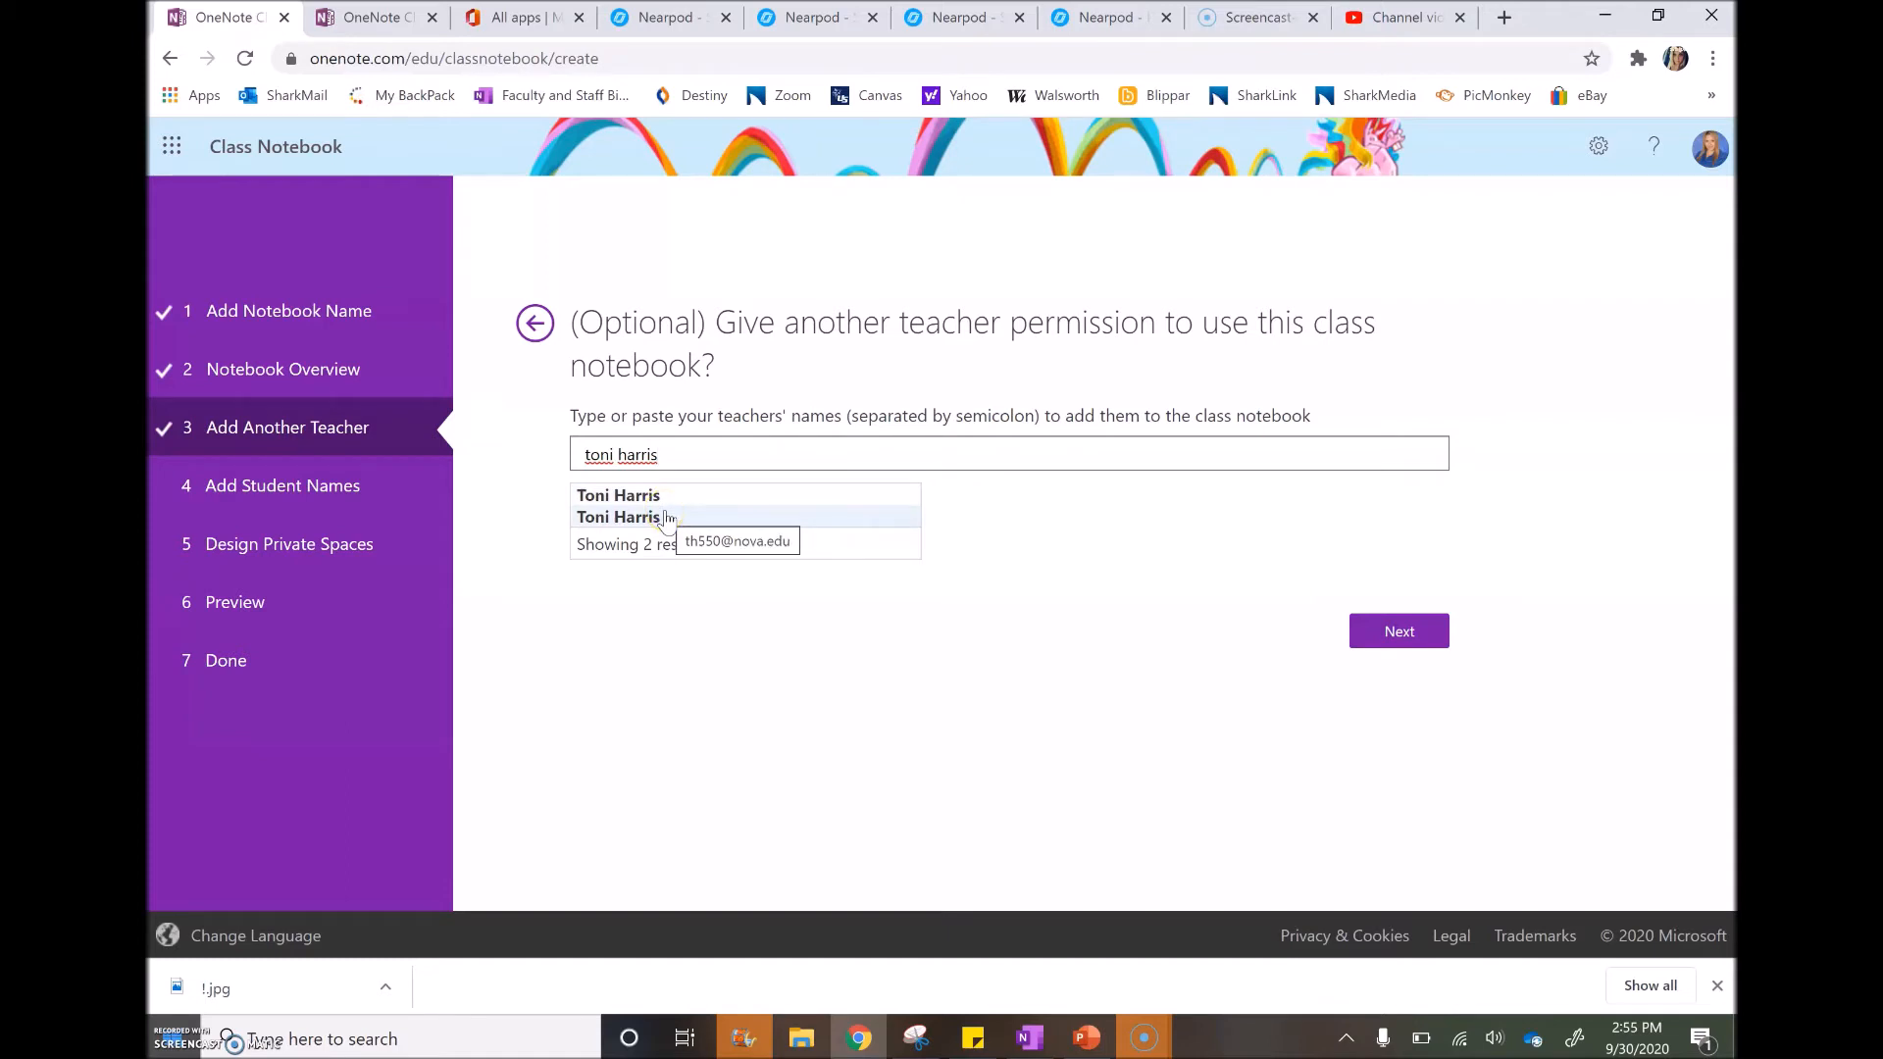
click(704, 454)
key(BackSpace)
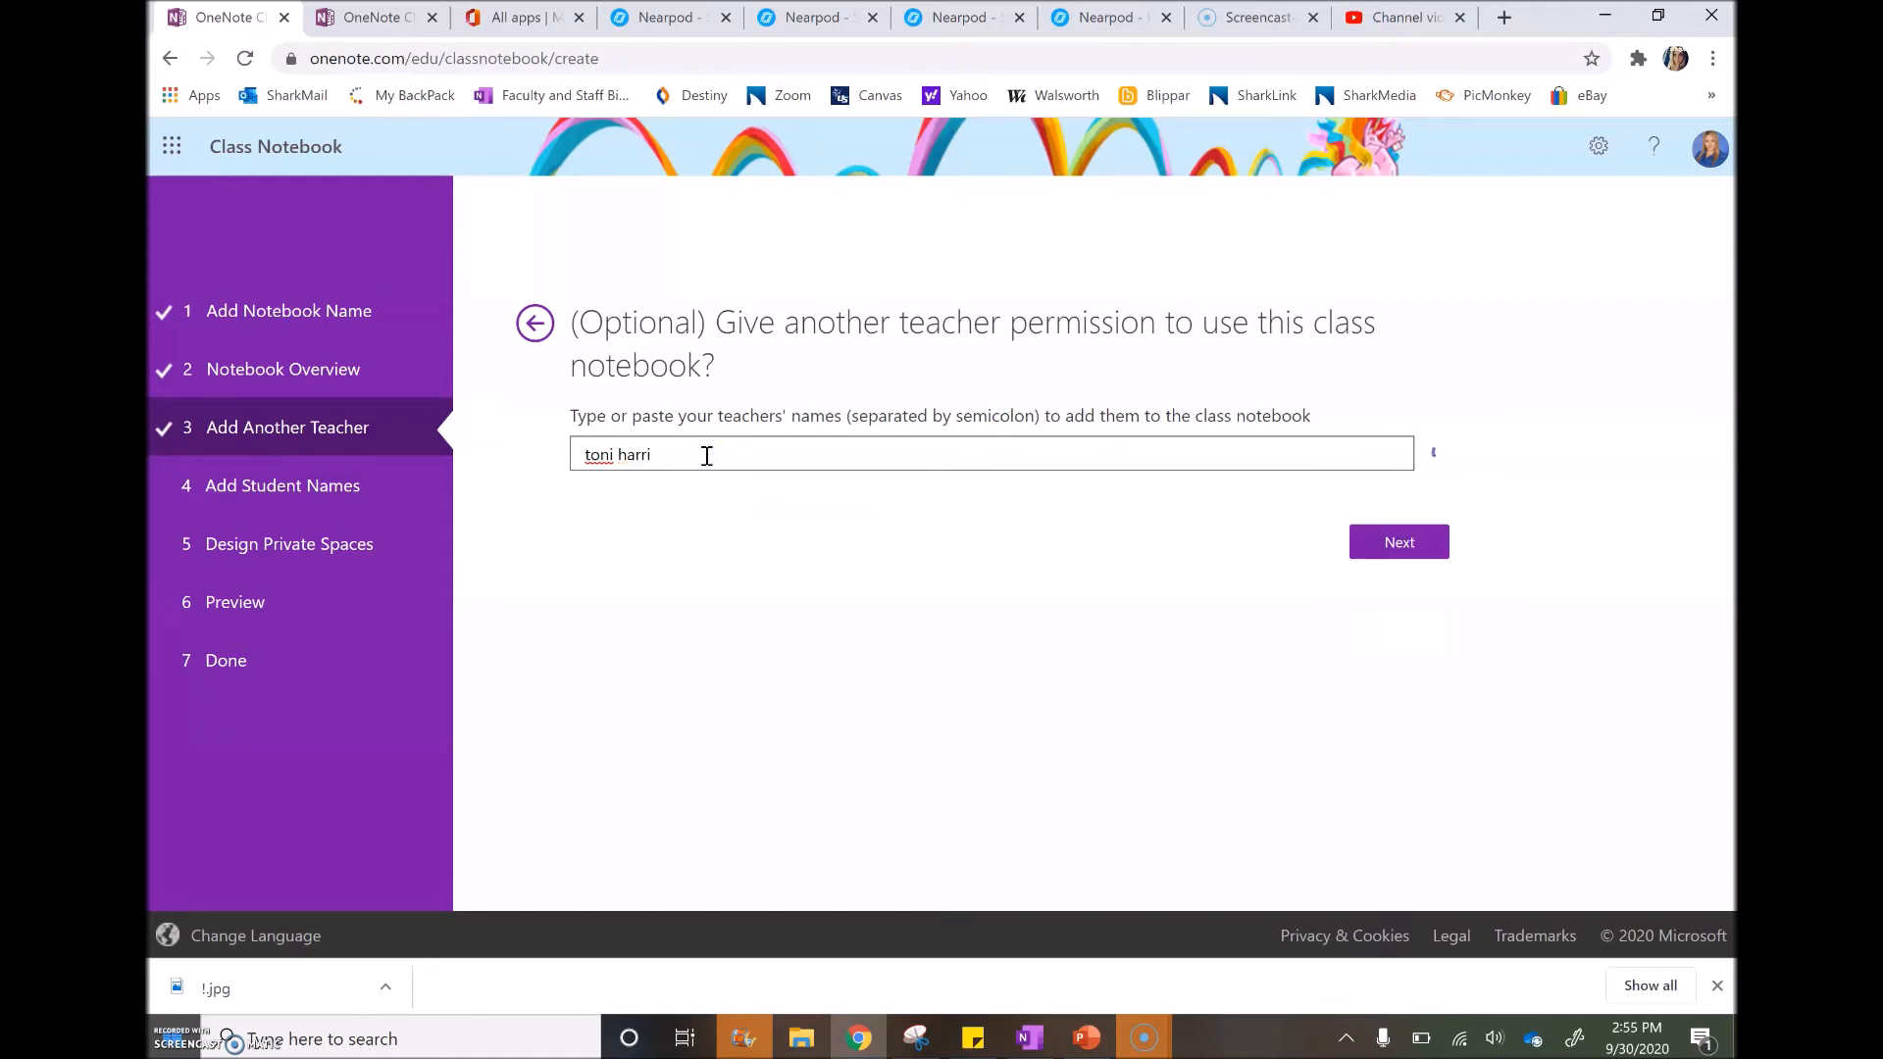
key(BackSpace)
key(BackSpace)
key(BackSpace)
key(BackSpace)
key(BackSpace)
key(BackSpace)
key(BackSpace)
key(BackSpace)
key(BackSpace)
key(BackSpace)
click(1395, 549)
click(1076, 424)
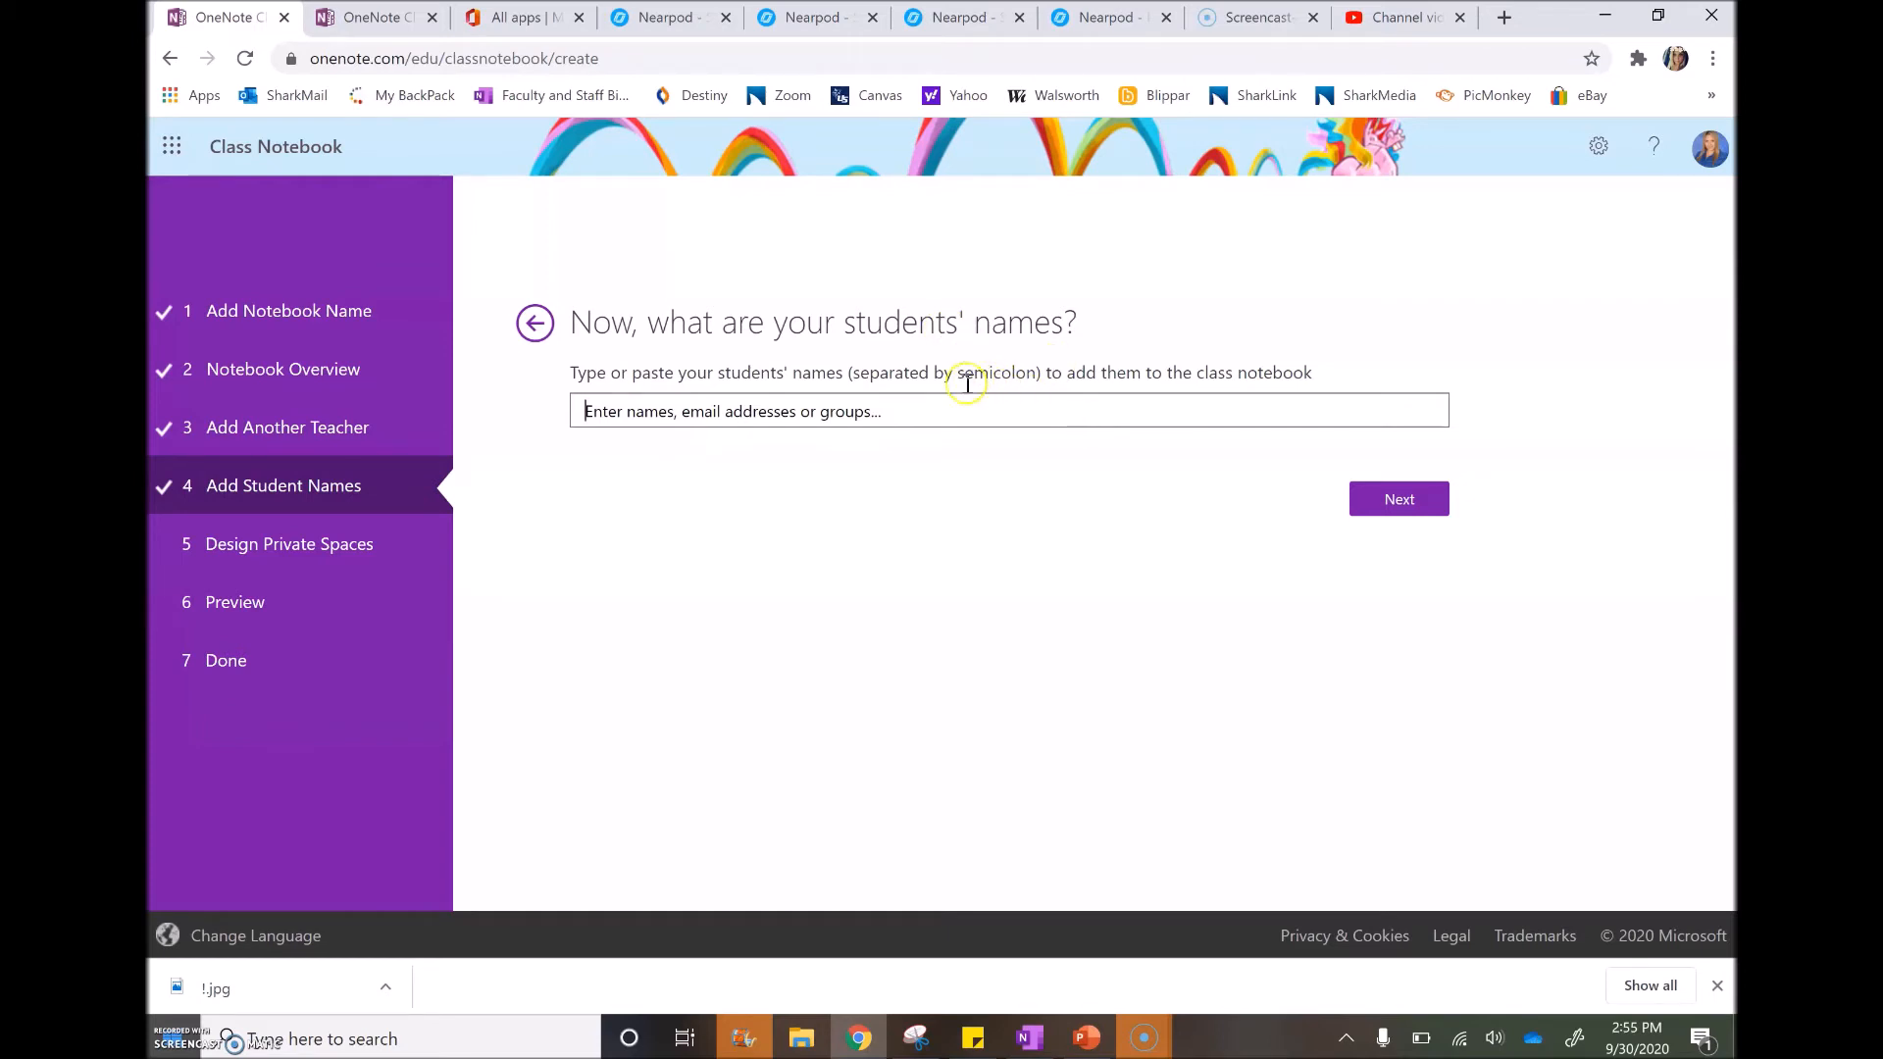
Add two students from the name suggestions and proceed to the private-space sections
text(tramiel)
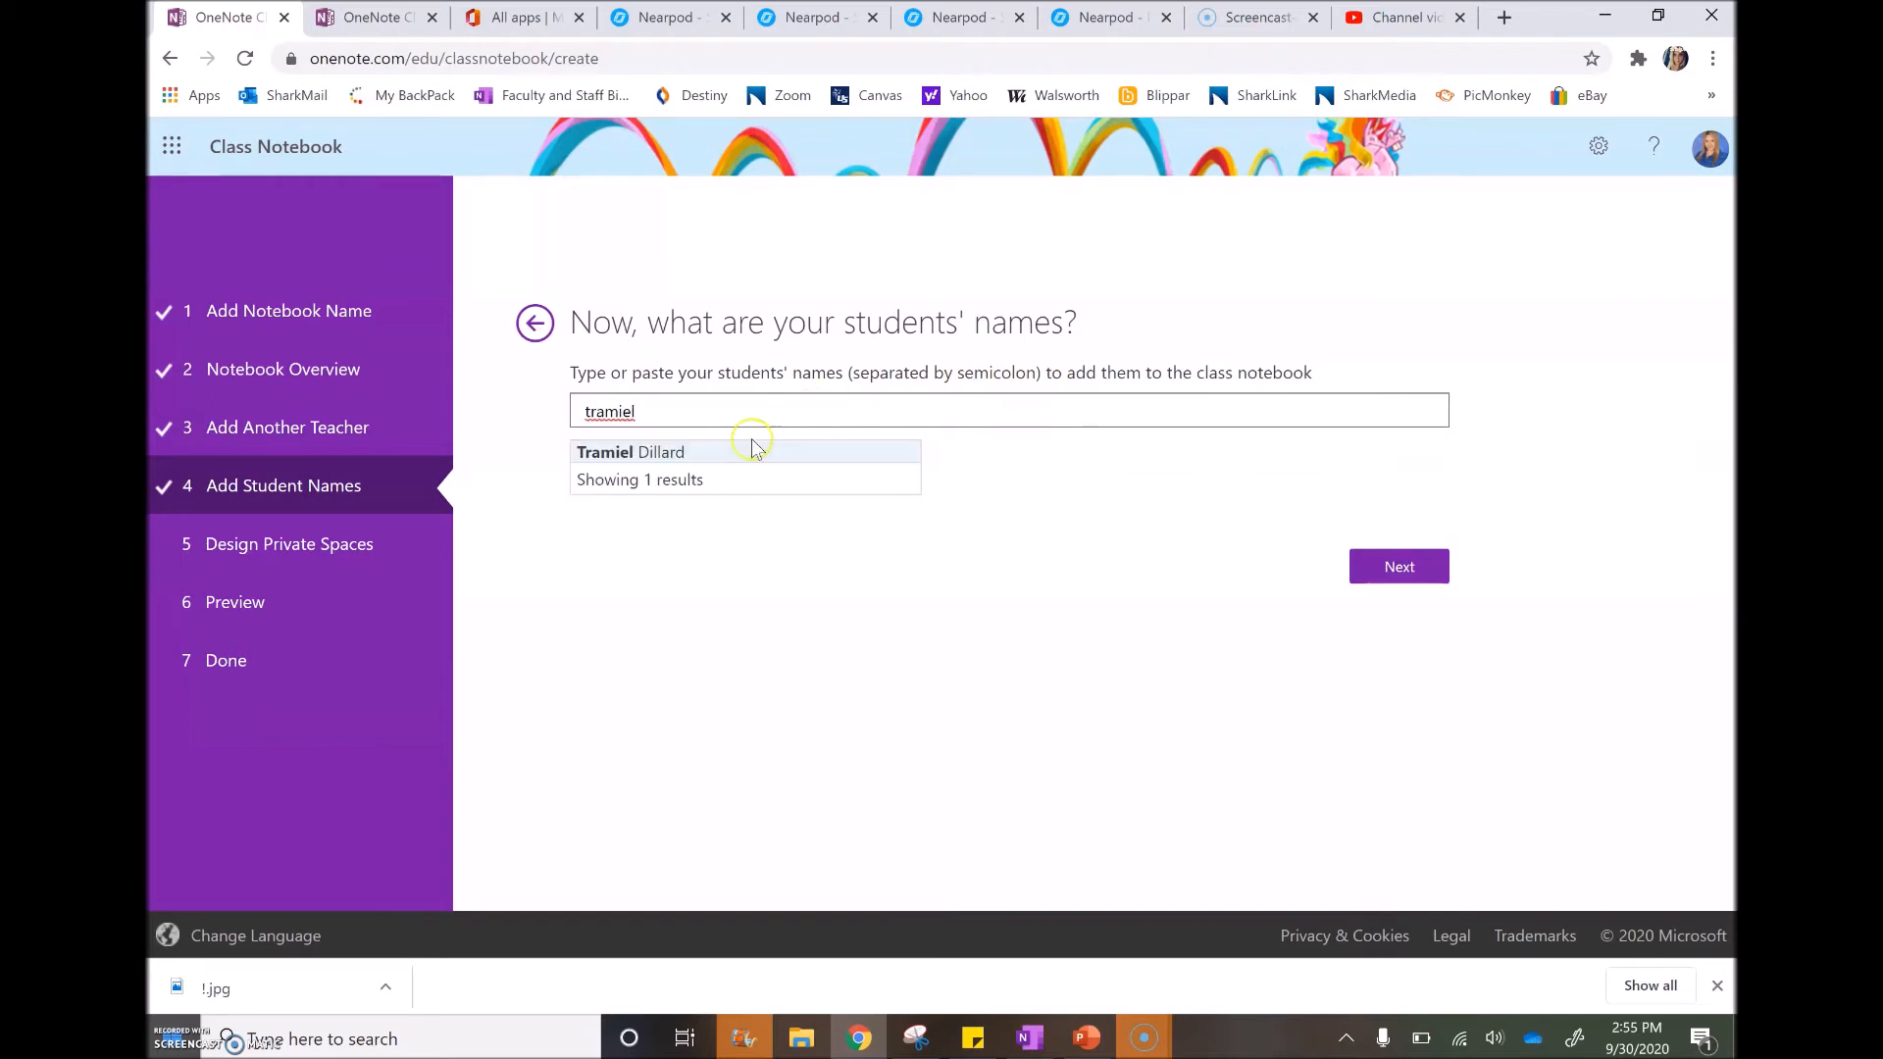
click(738, 451)
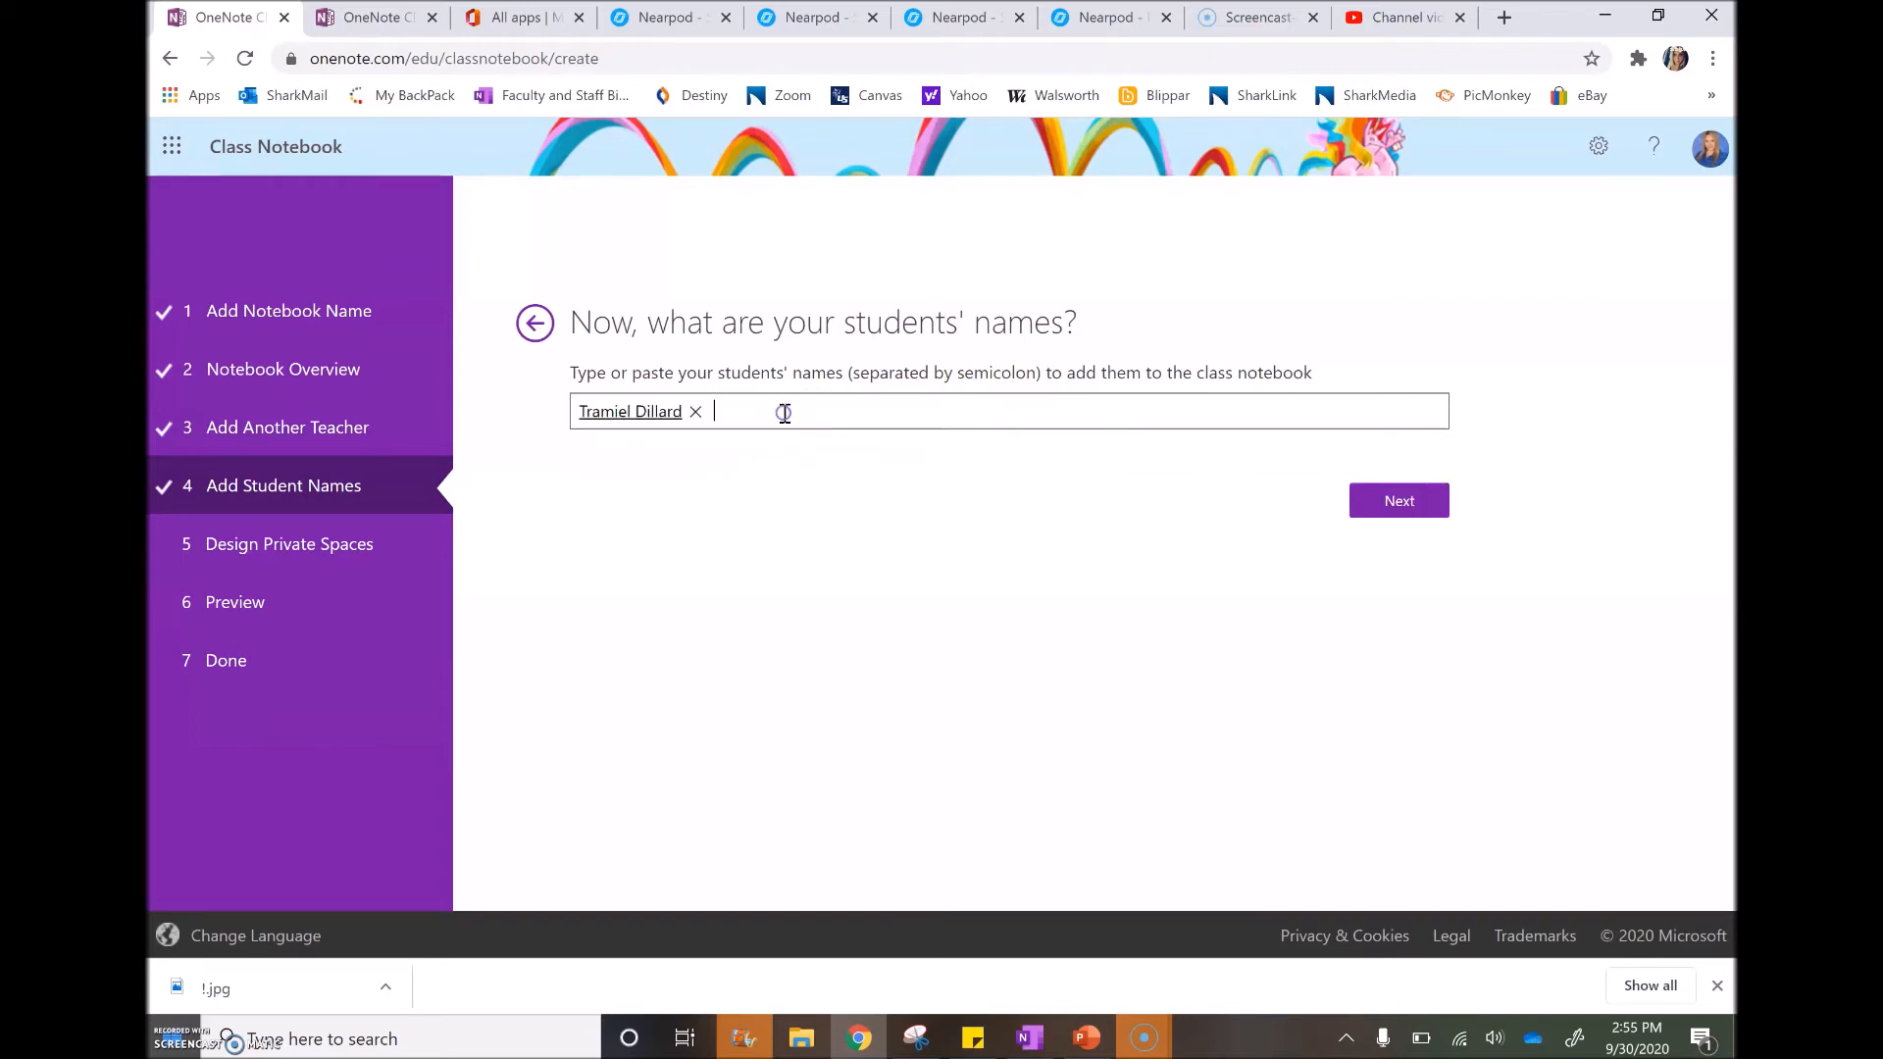
click(798, 454)
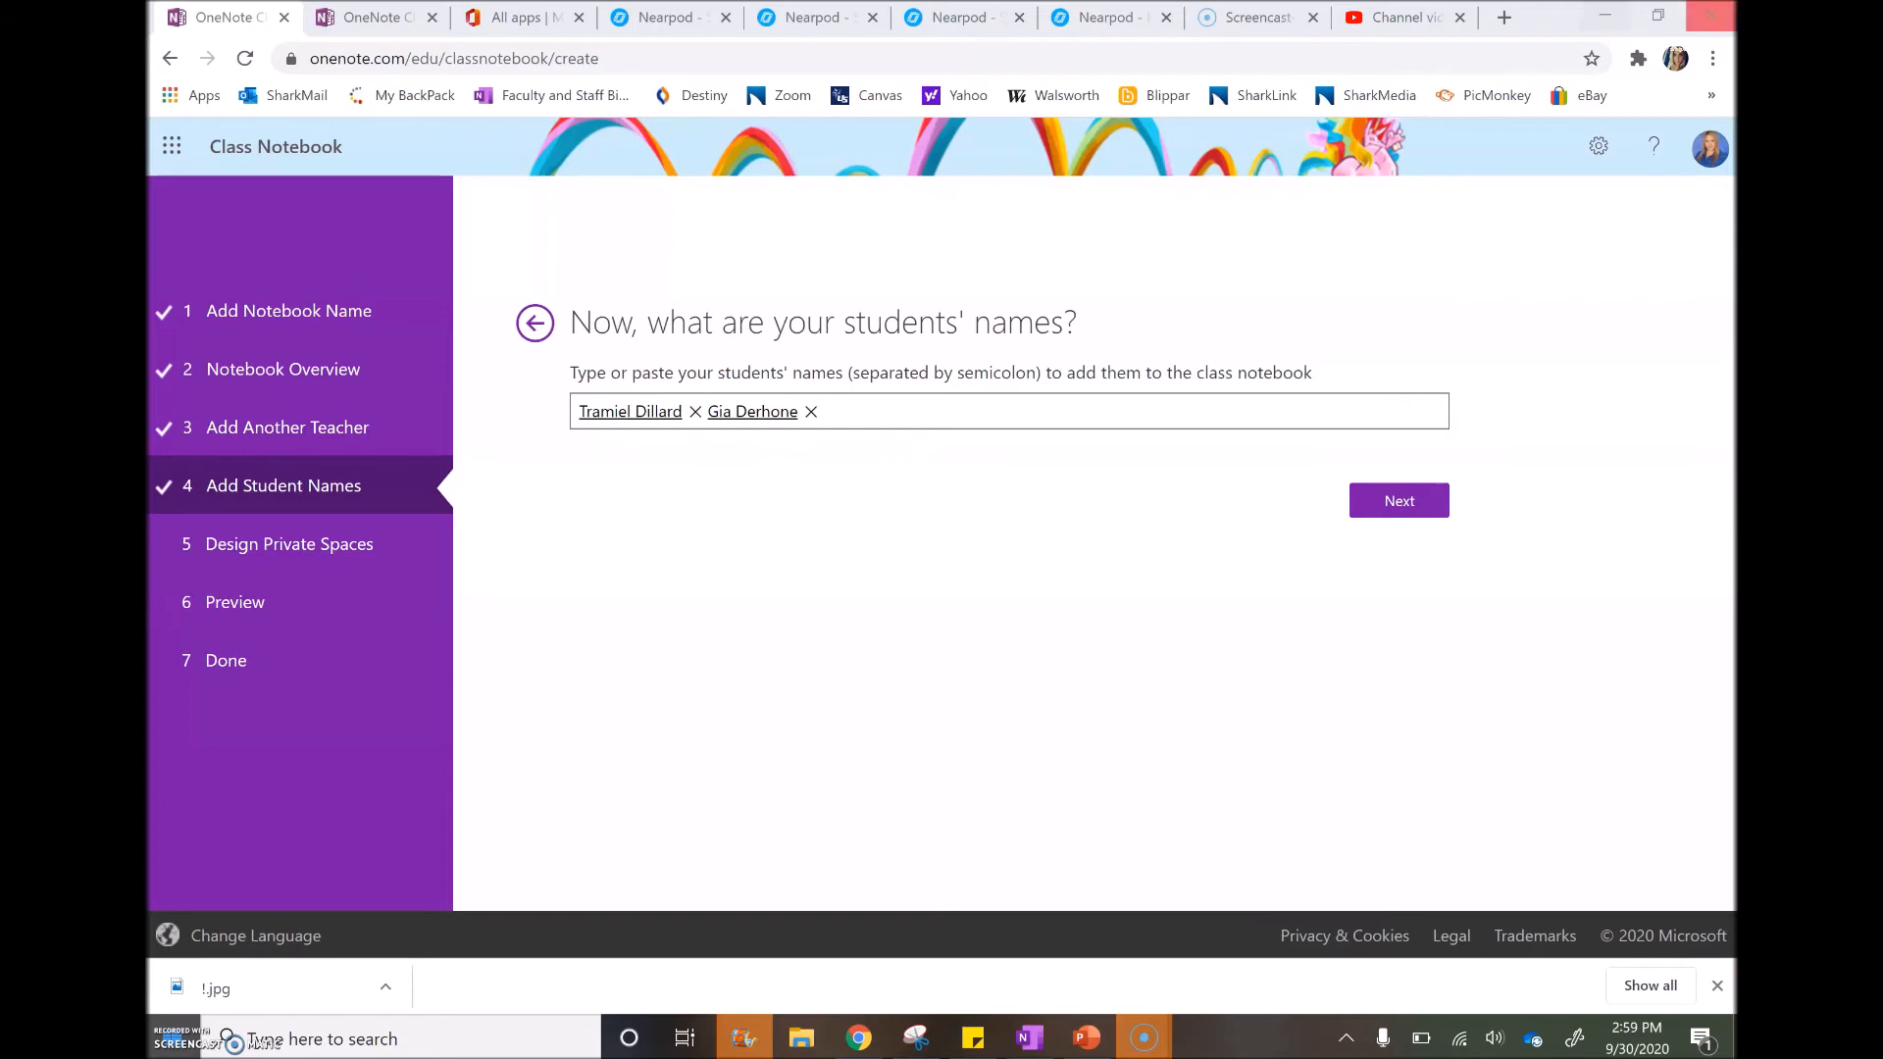
click(1116, 413)
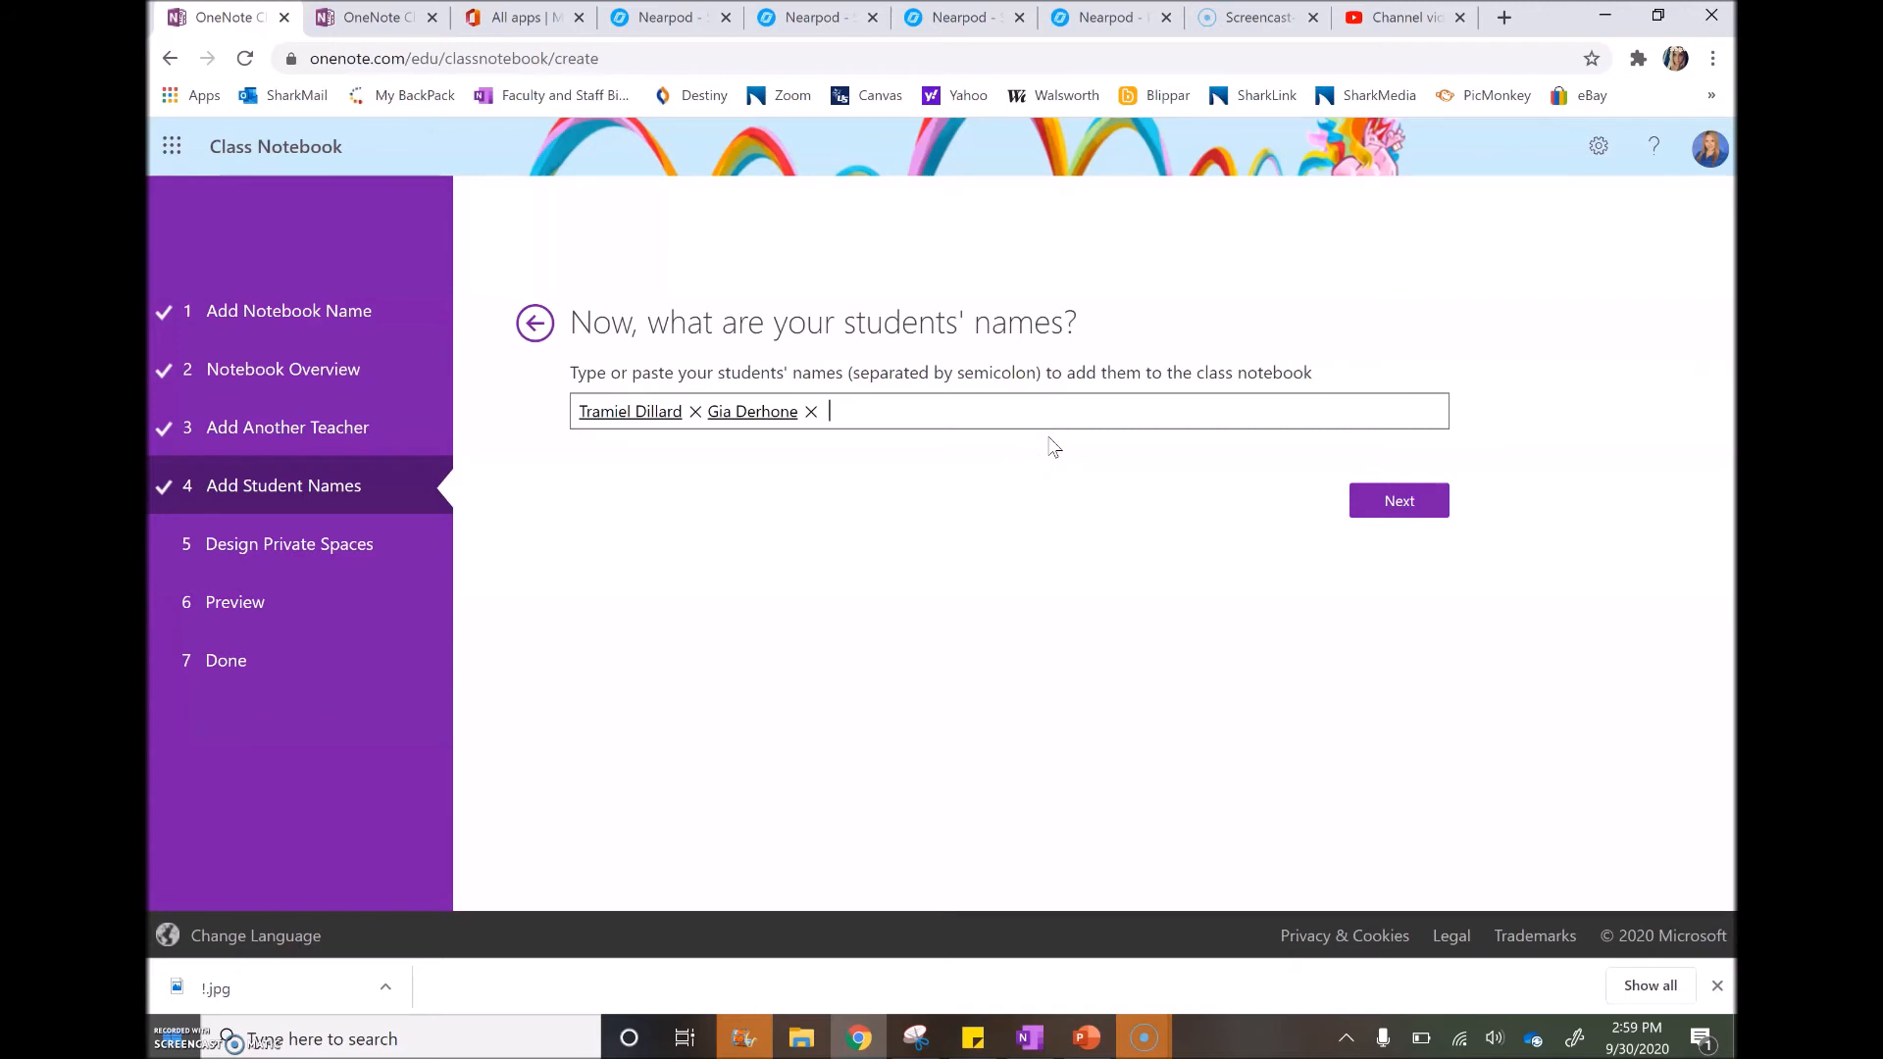
click(312, 939)
click(1400, 500)
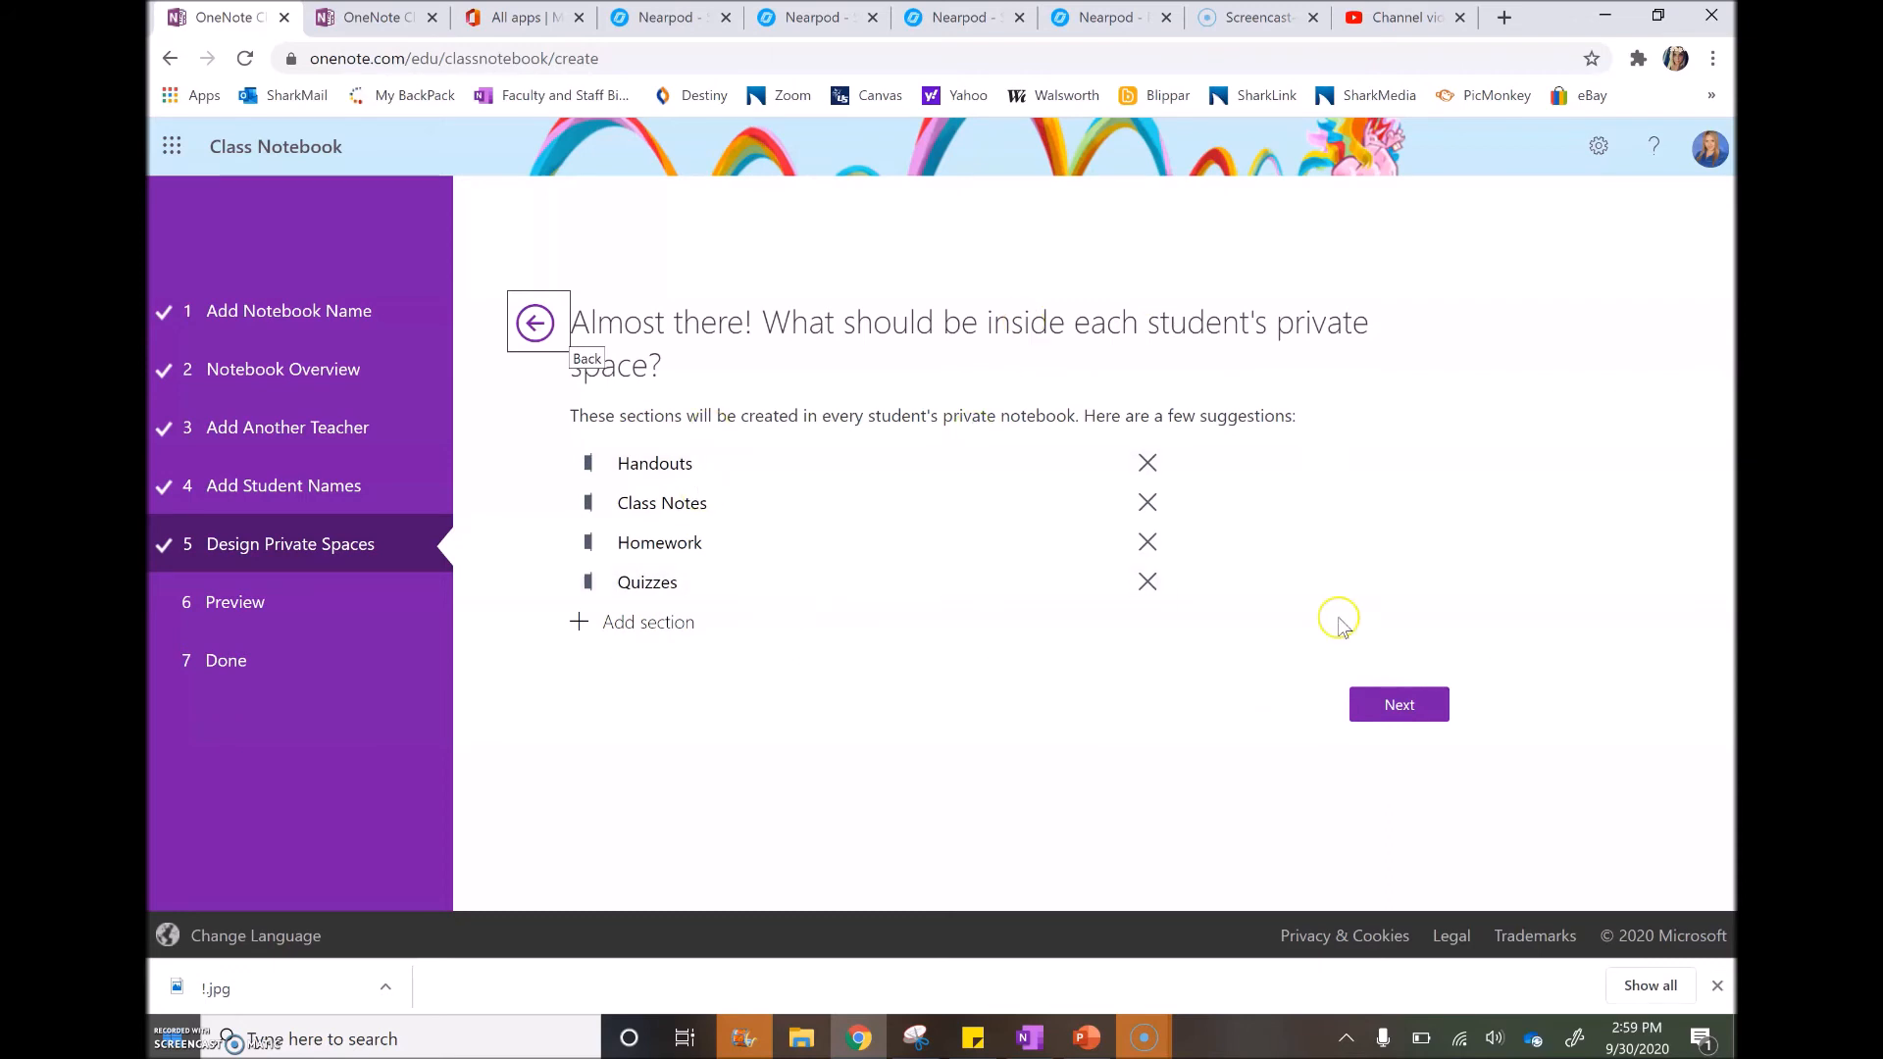
Keep the default sections and preview the student's notebook with Handouts, Class Notes, Homework and Quizzes
click(1422, 710)
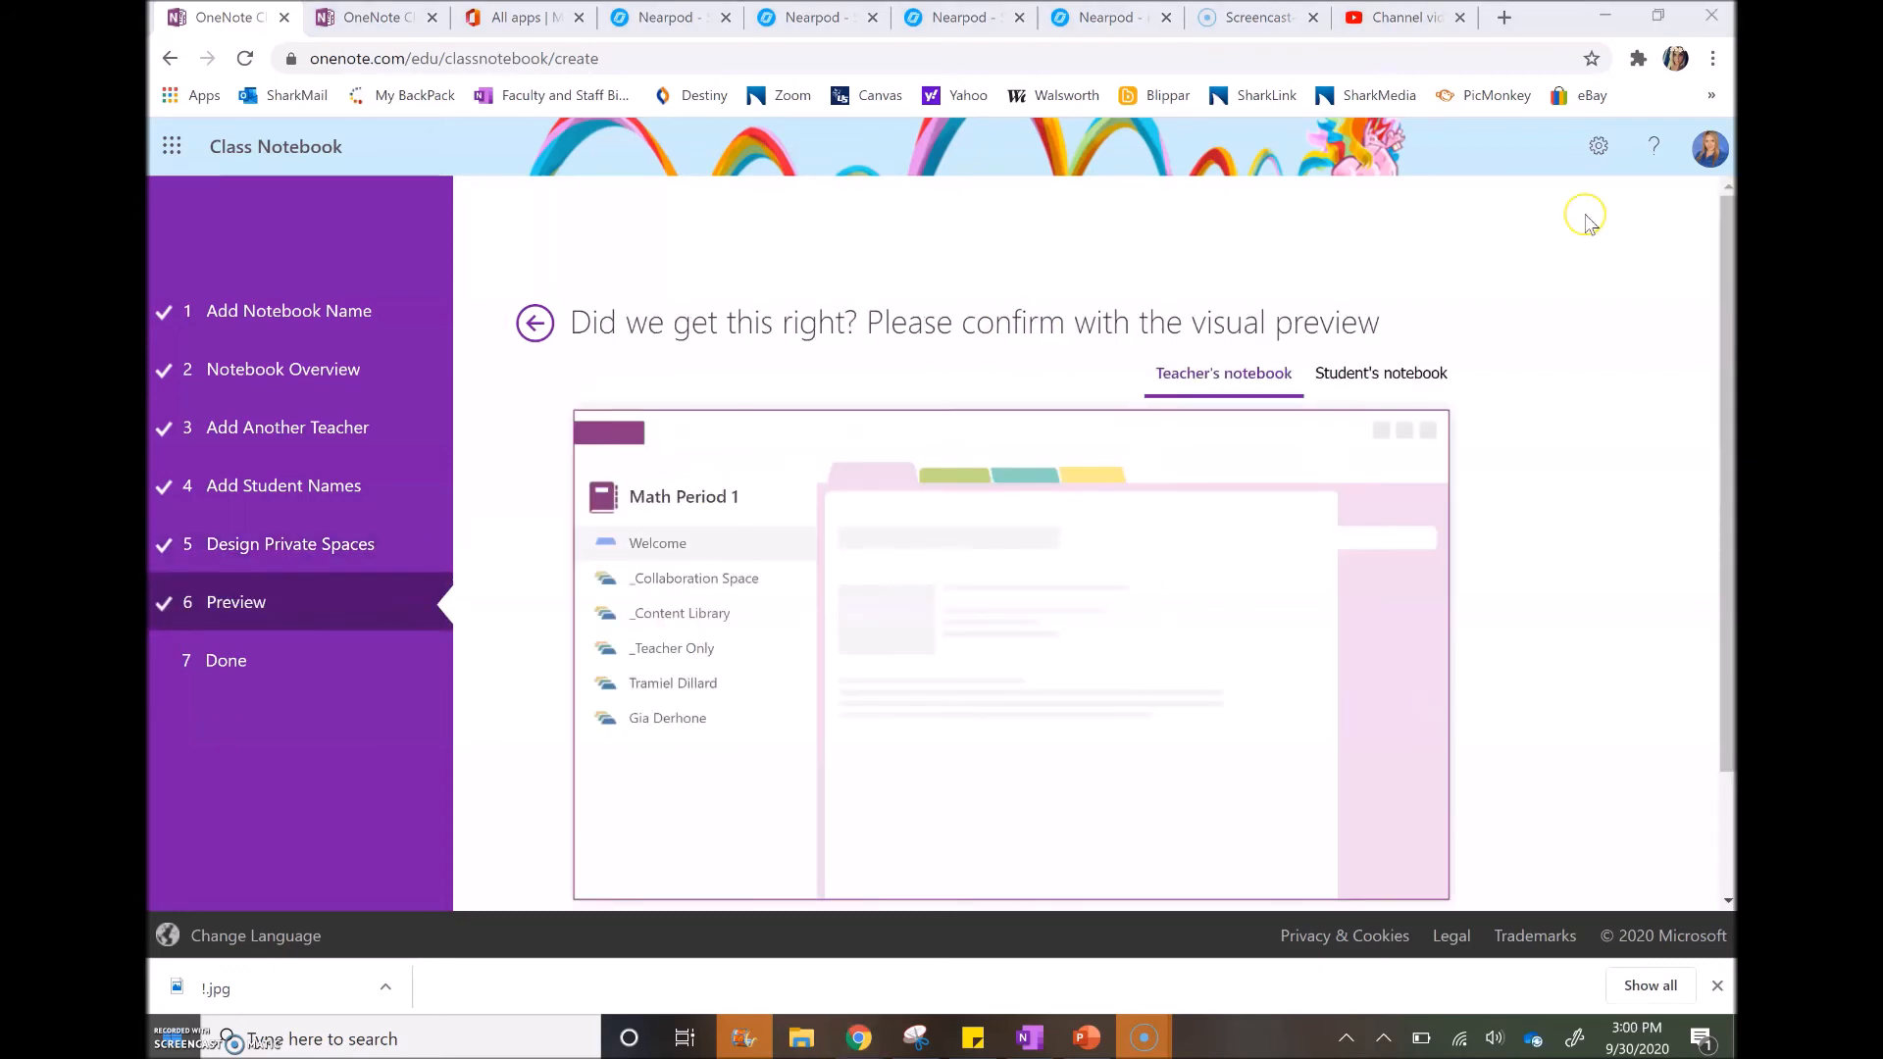
scroll(1590, 224, down, 2)
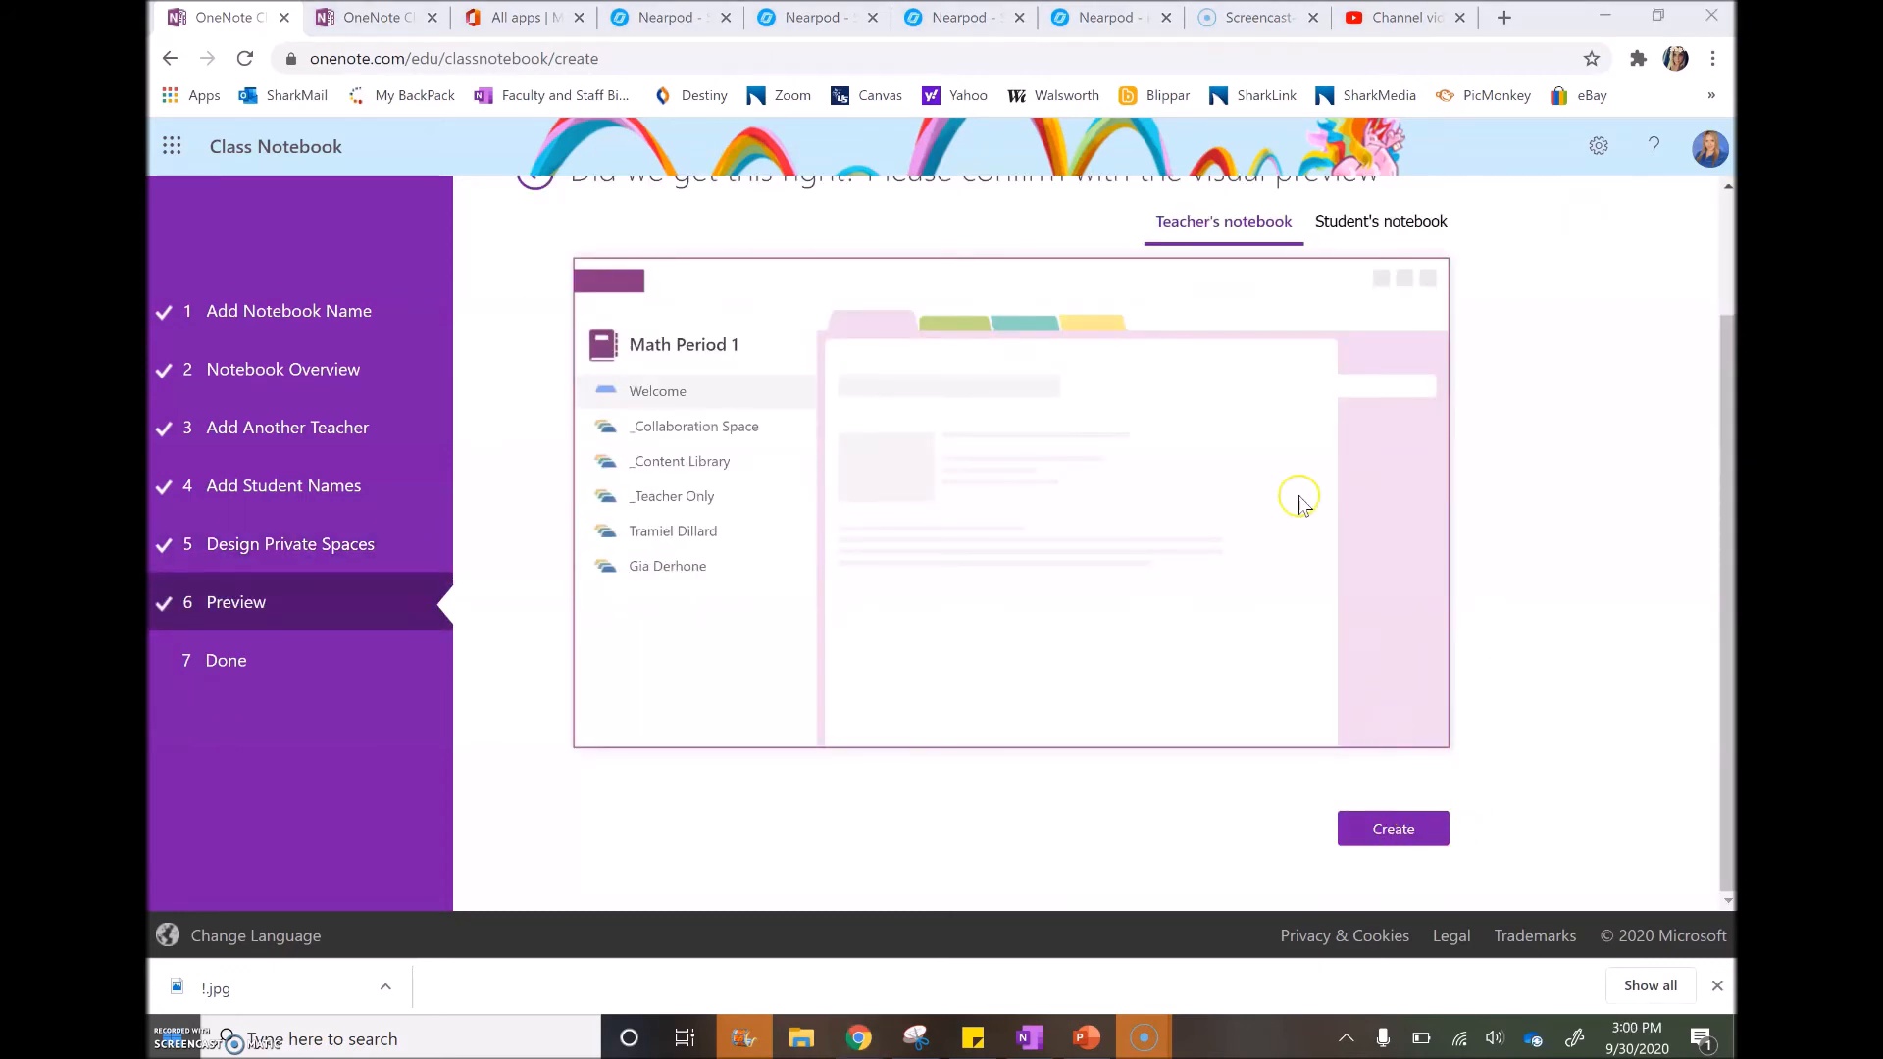
scroll(1304, 491, up, 2)
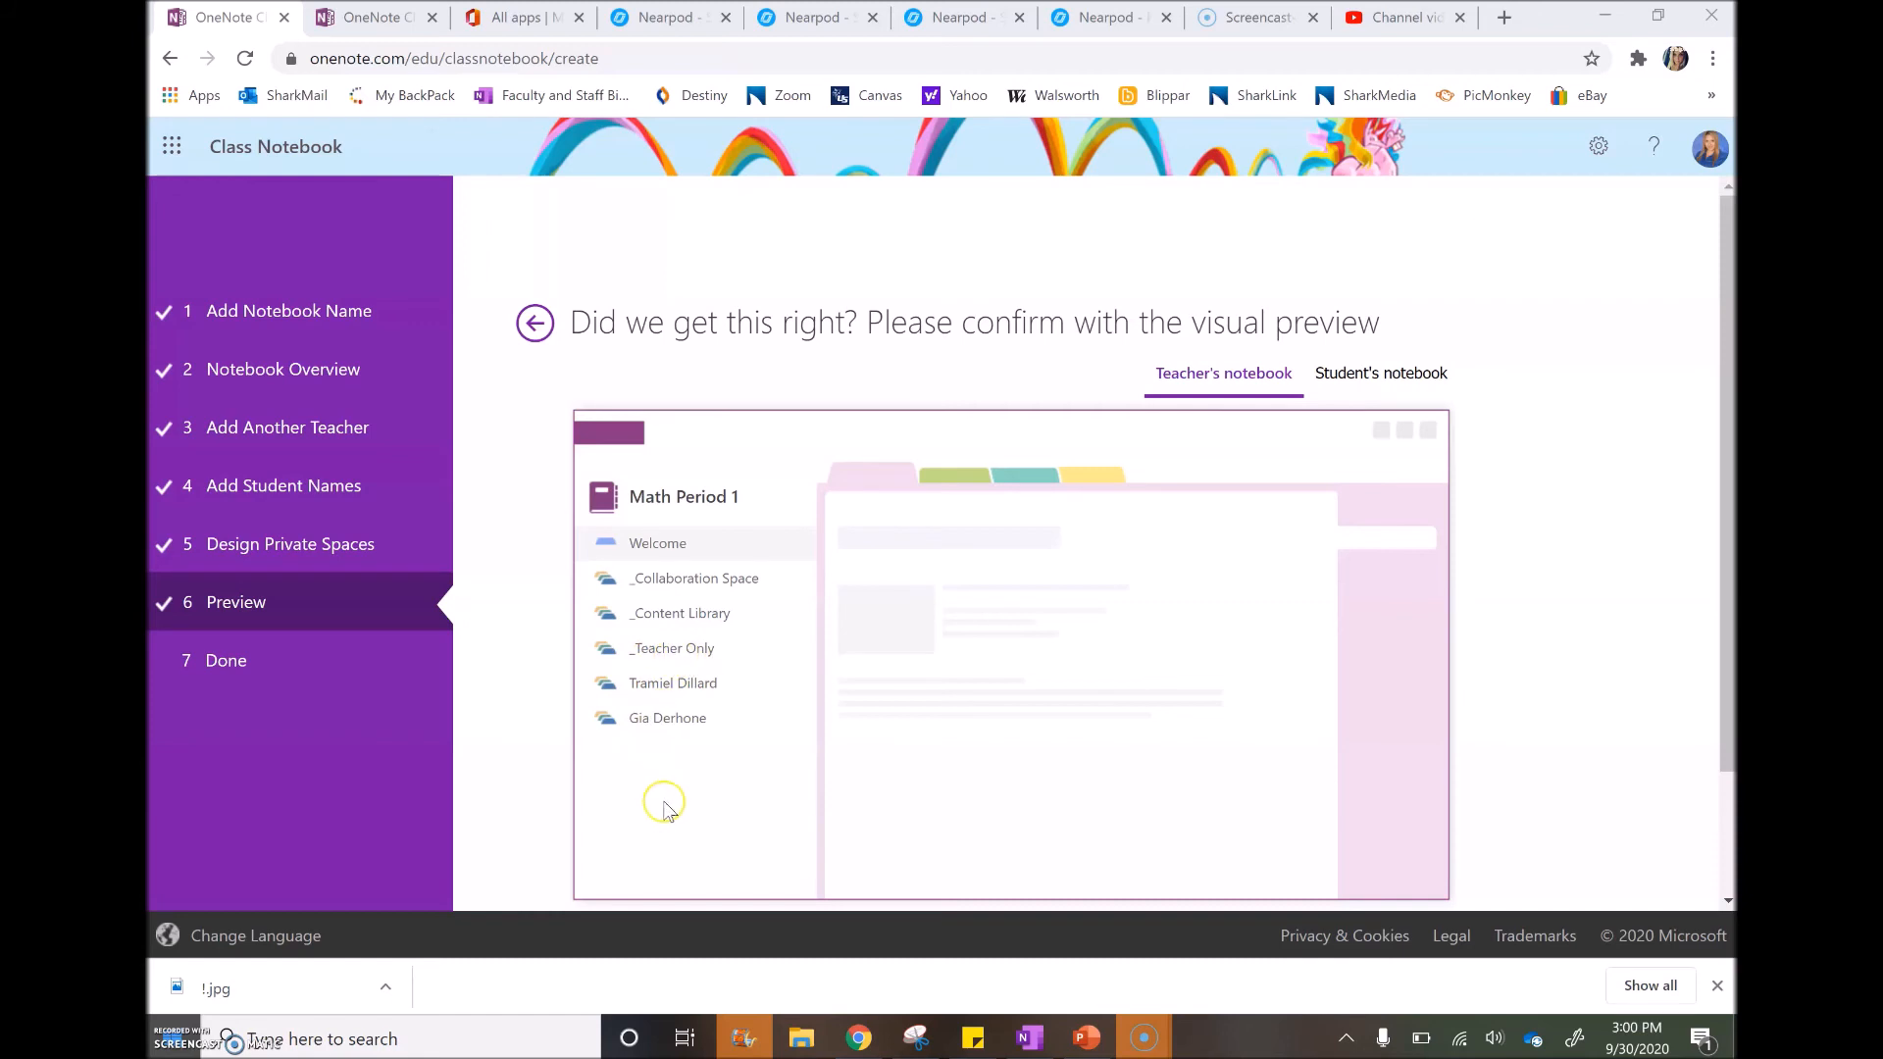
click(1378, 373)
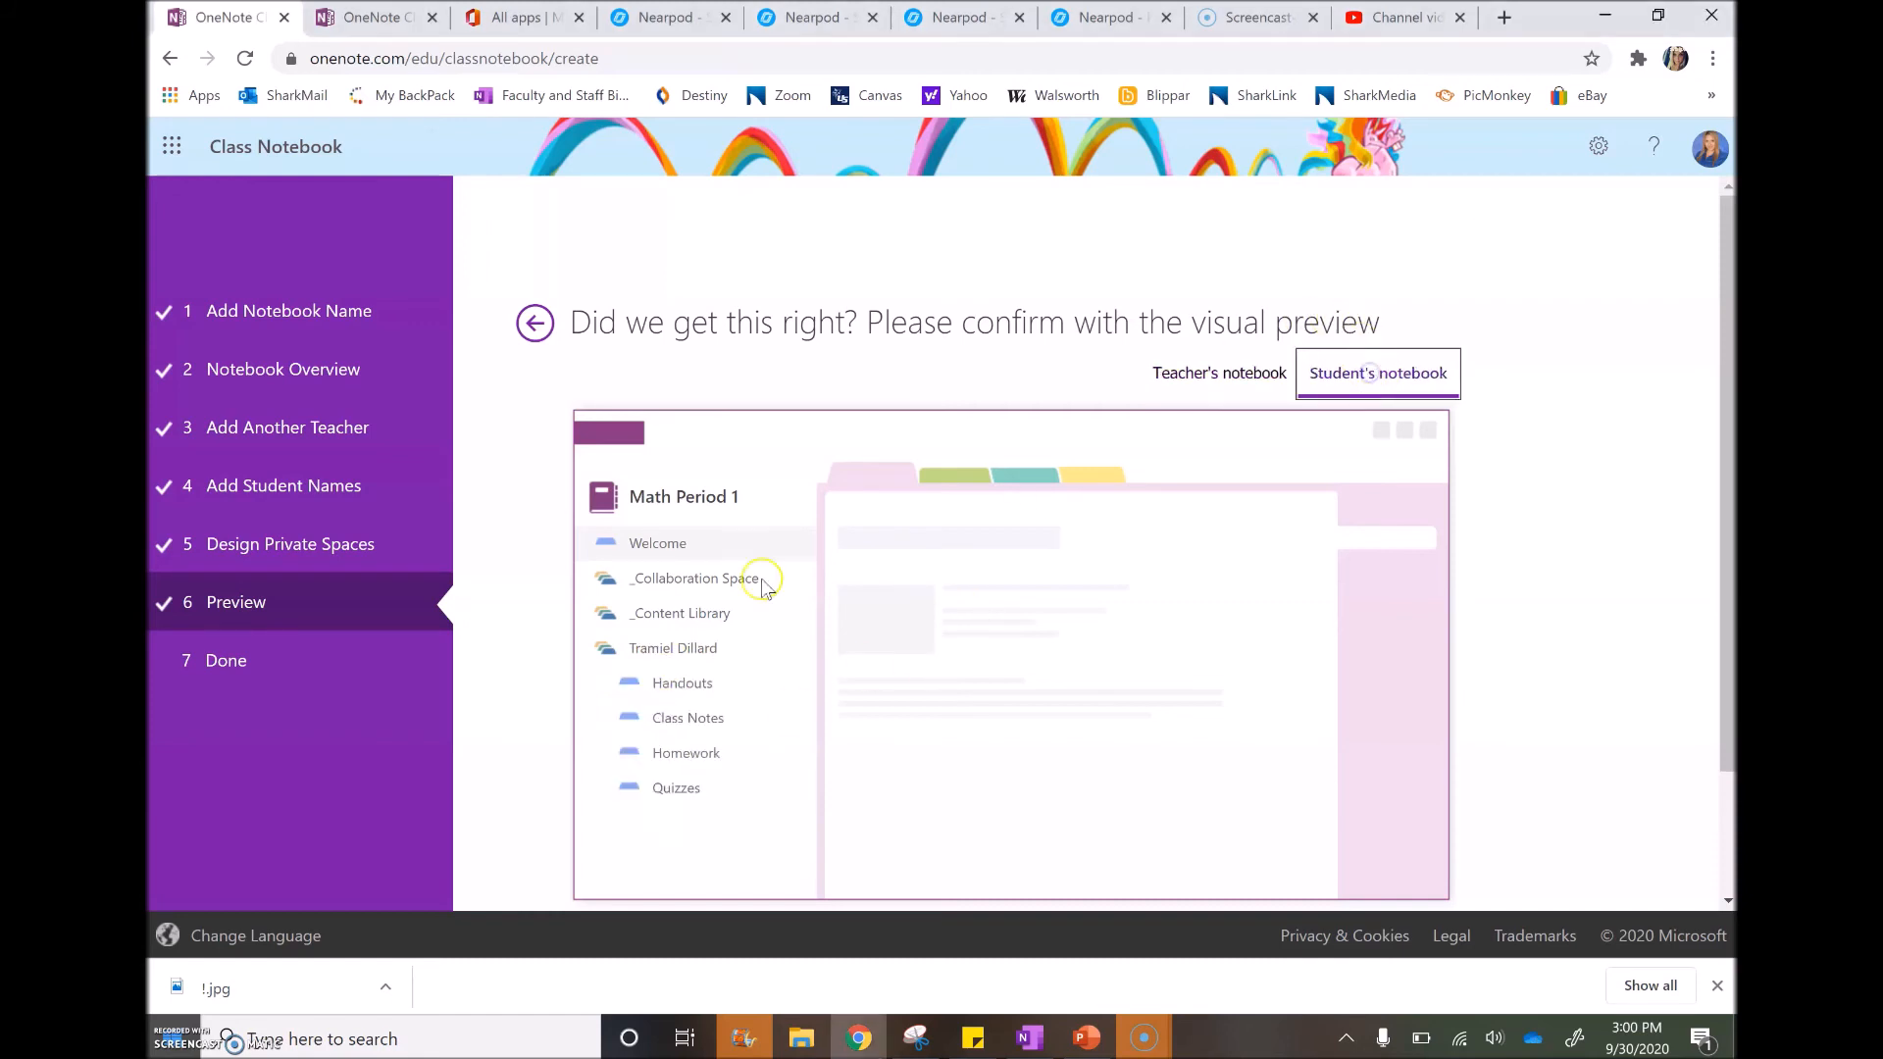
scroll(713, 696, down, 2)
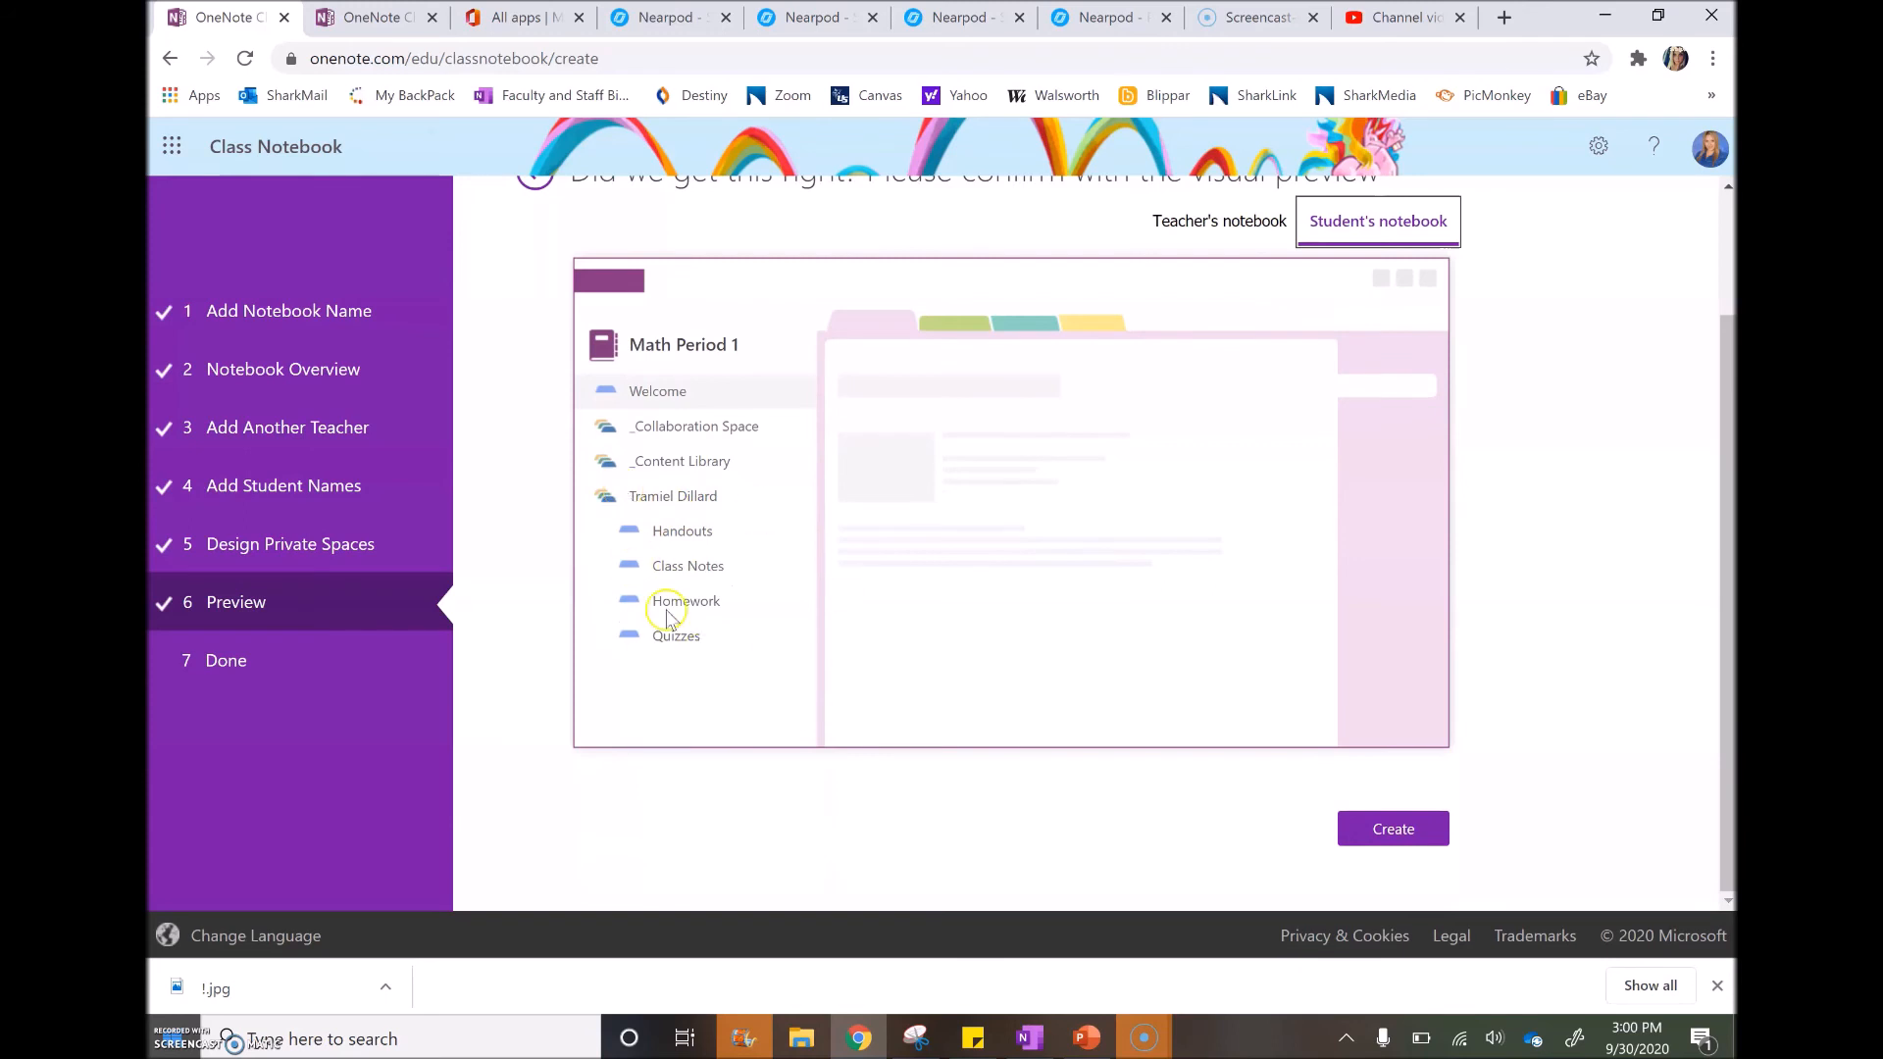
Click Create to build the Math Period 1 class notebook
click(1400, 831)
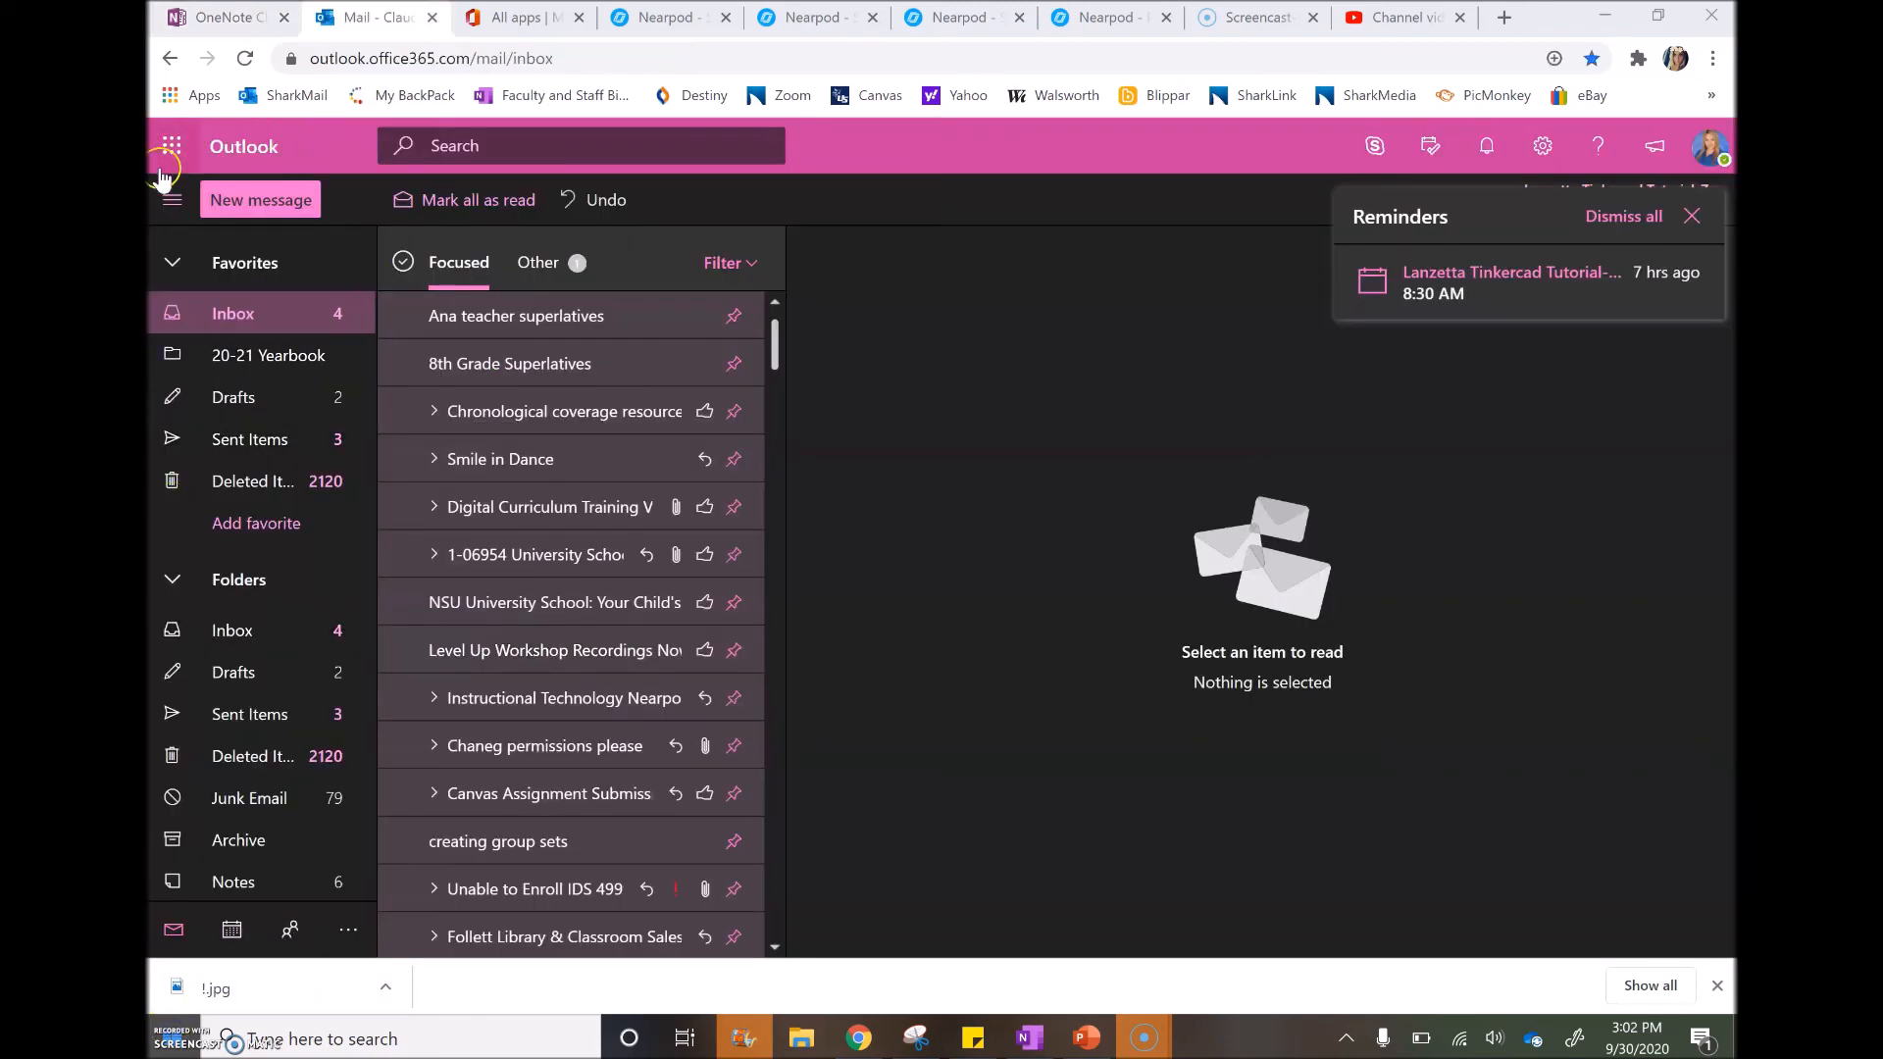
Switch from Outlook to OneNote via the app launcher
click(168, 137)
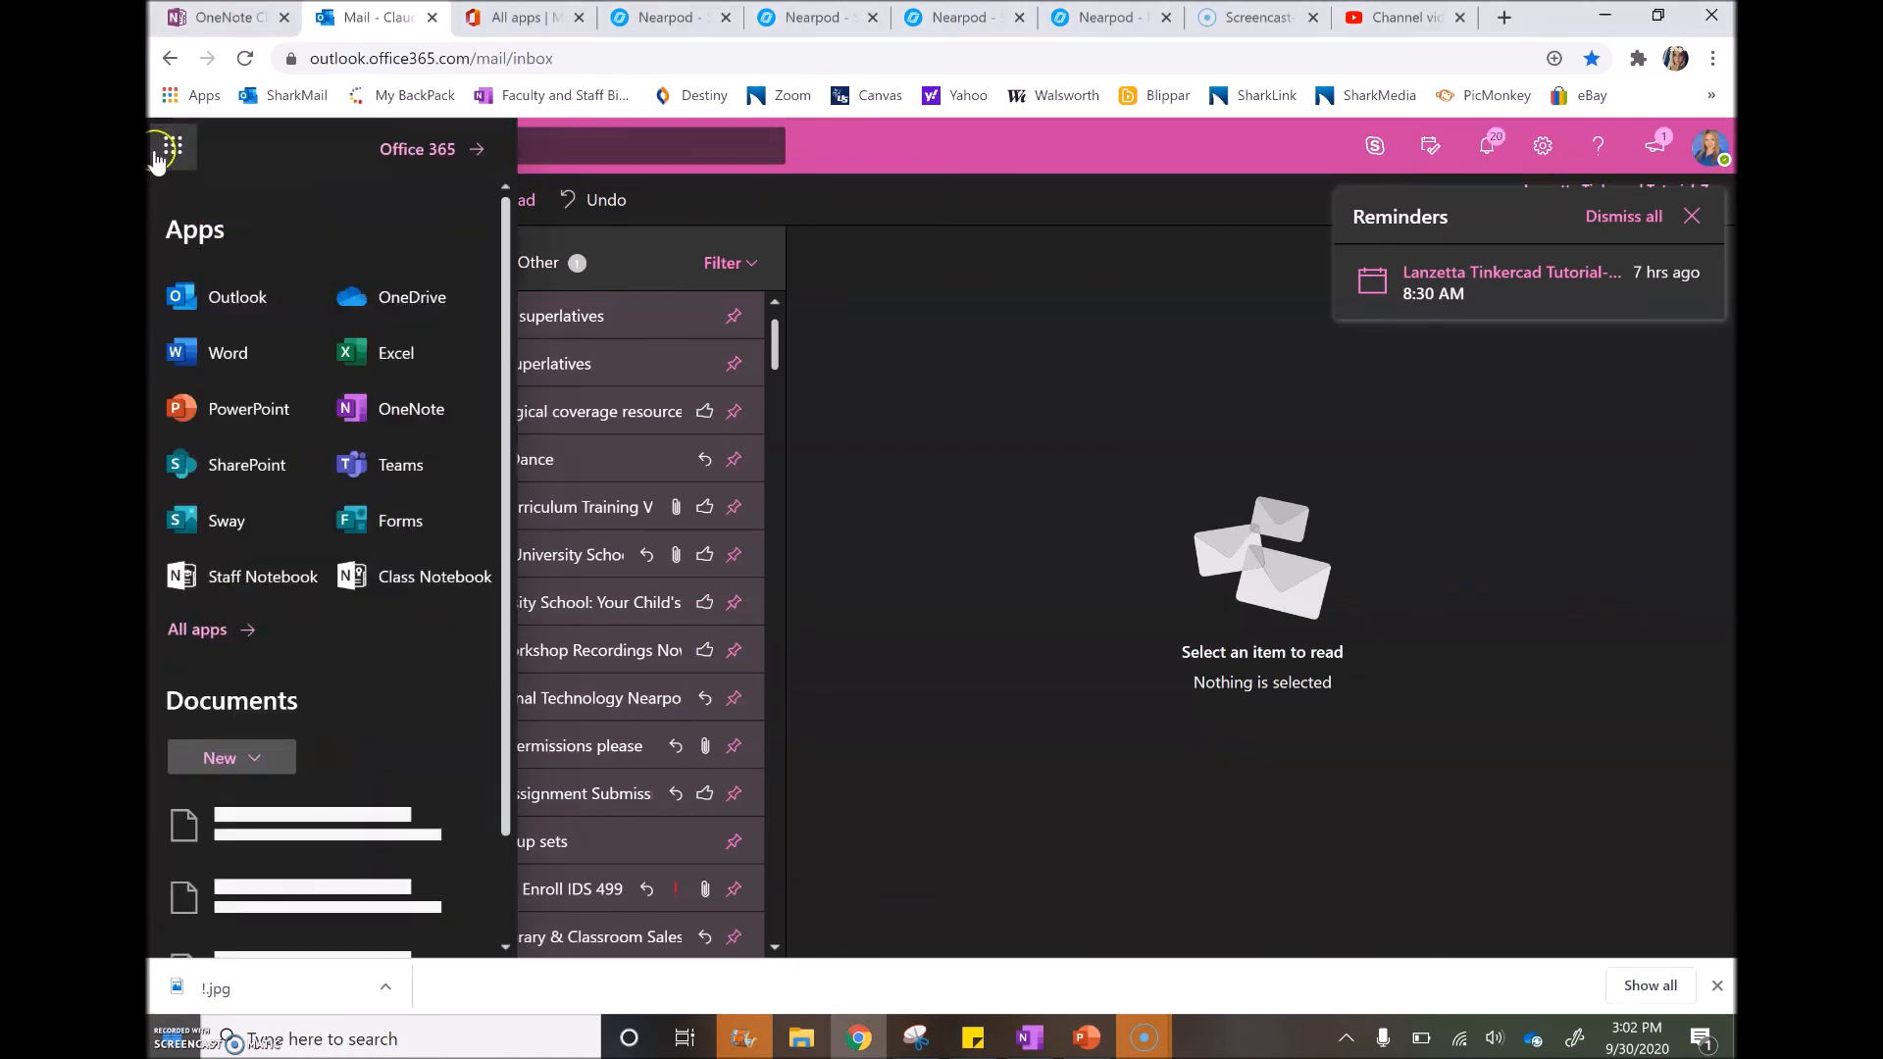
click(423, 416)
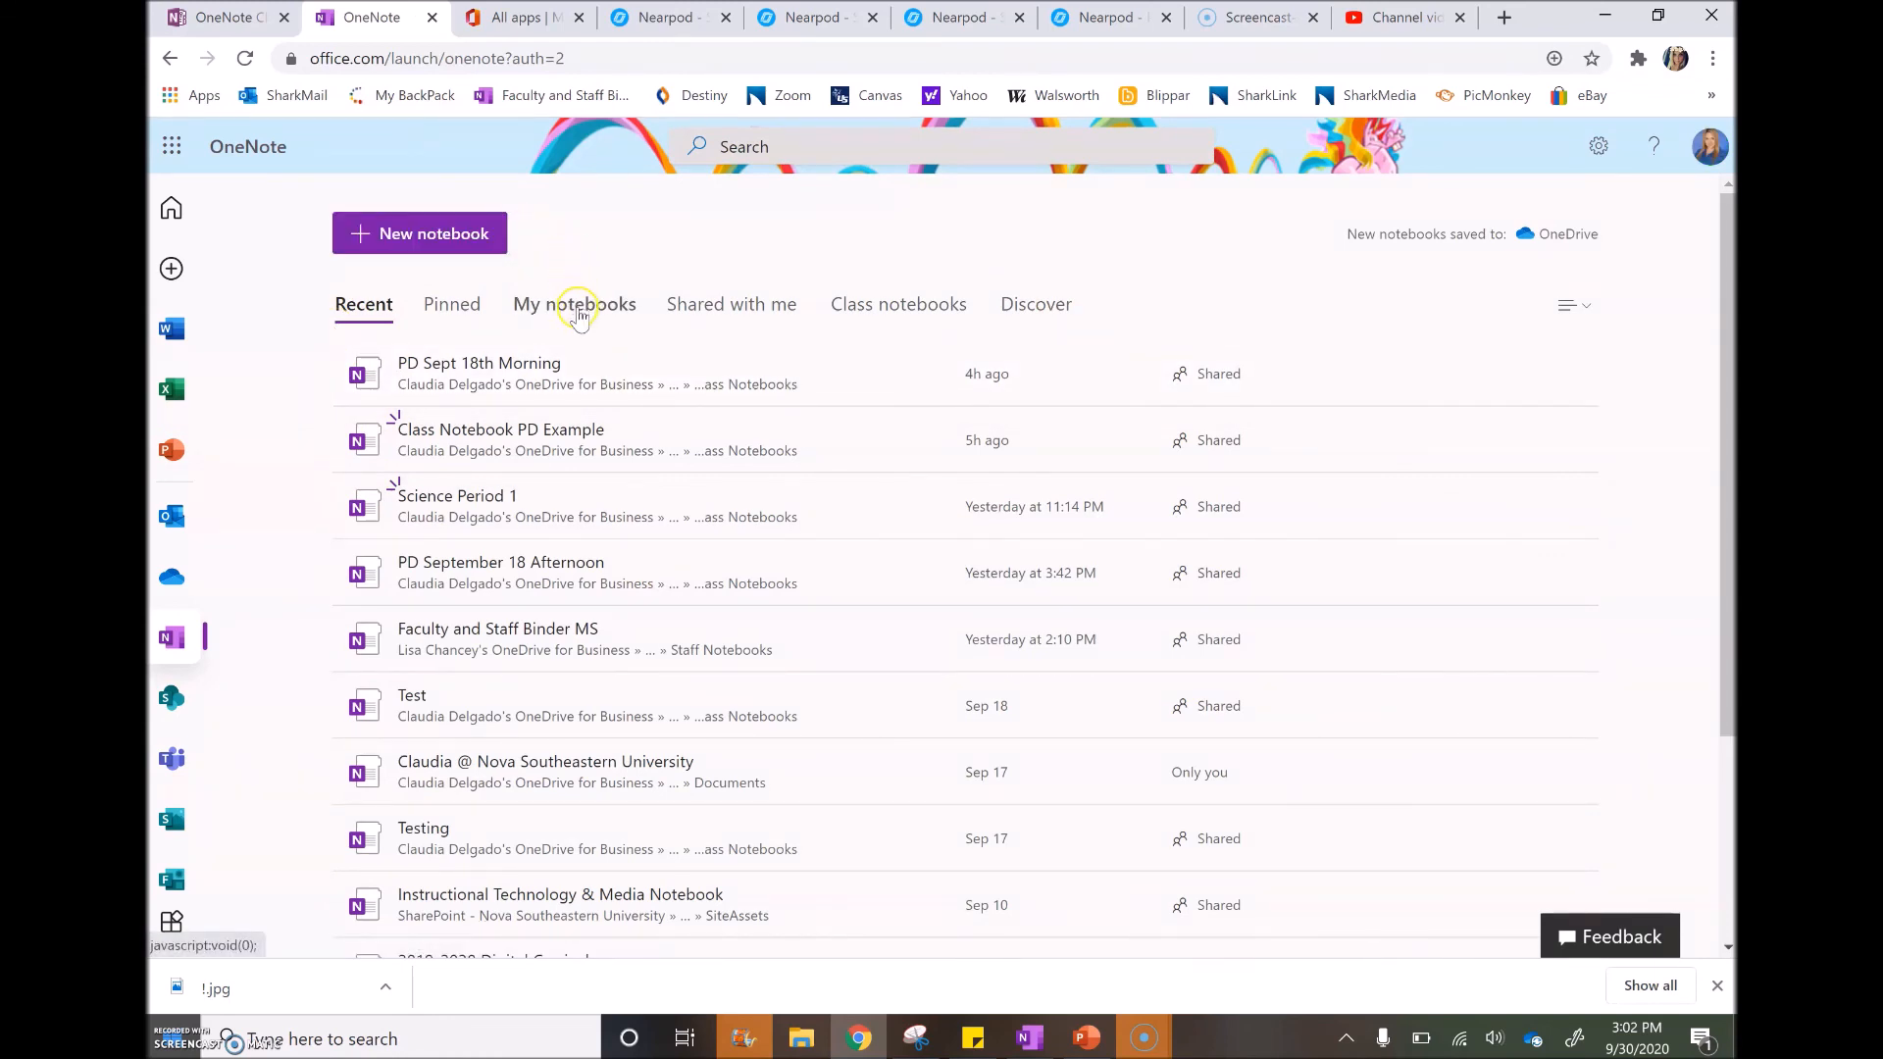
Filter to My notebooks and open the Math Period 1 notebook listed at the top
click(577, 306)
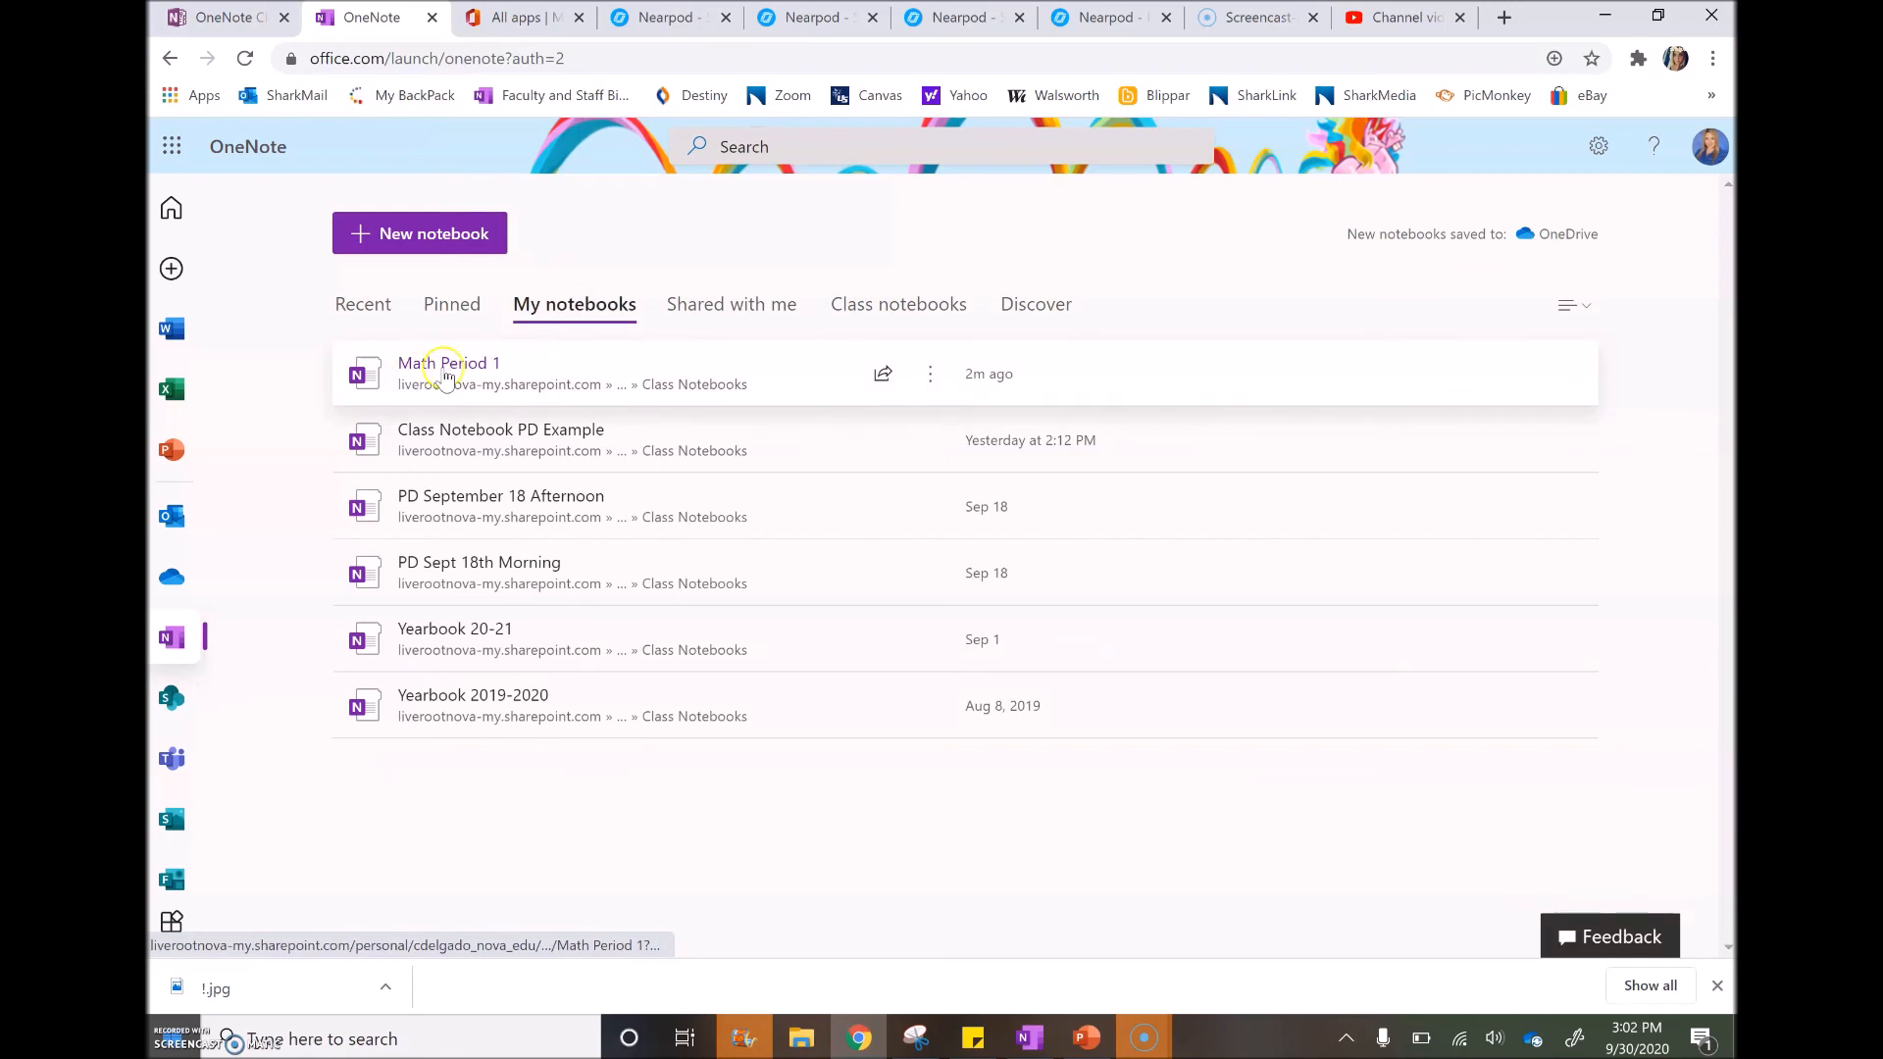
click(519, 365)
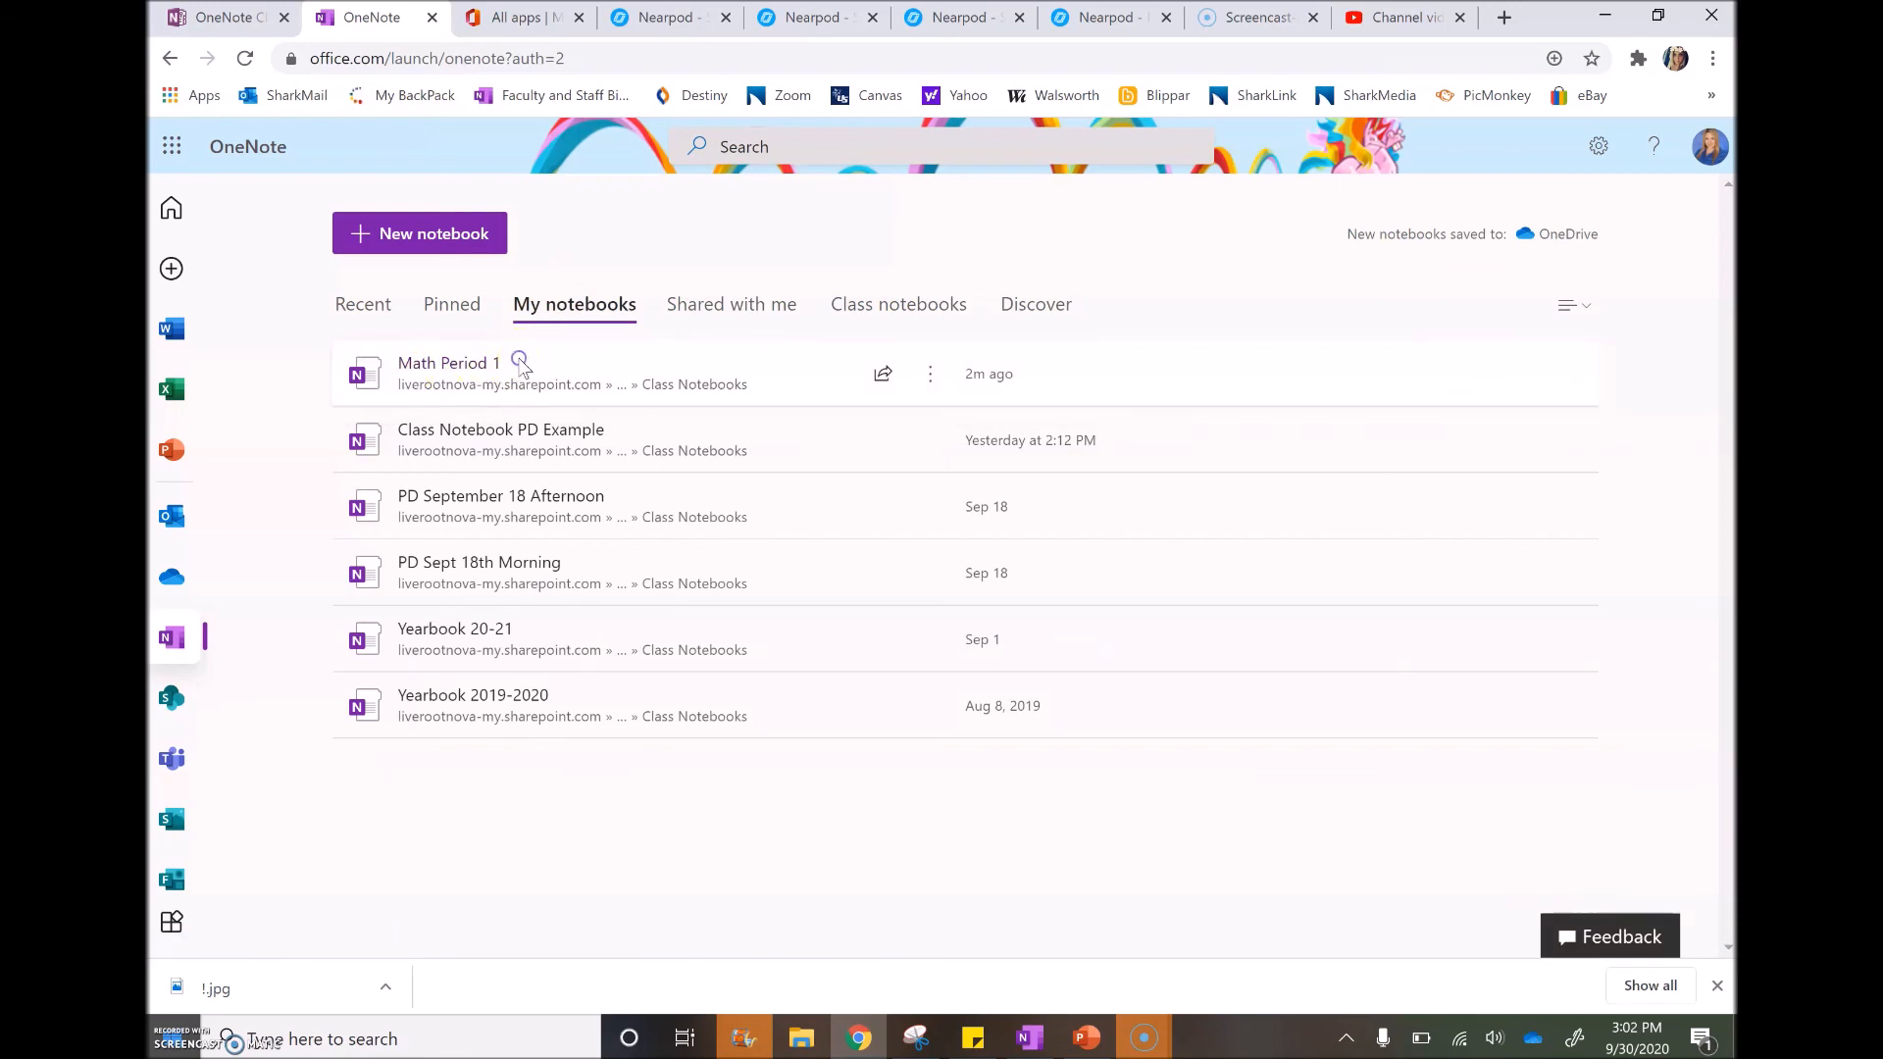